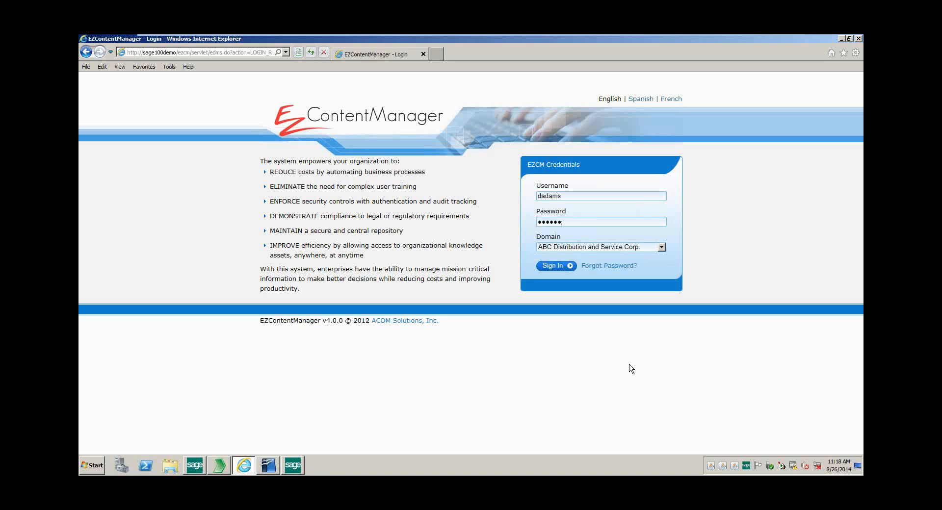
Switch to Sage 100 ERP and open the EZCM document options from the A/P Invoice History Inquiry.
click(842, 39)
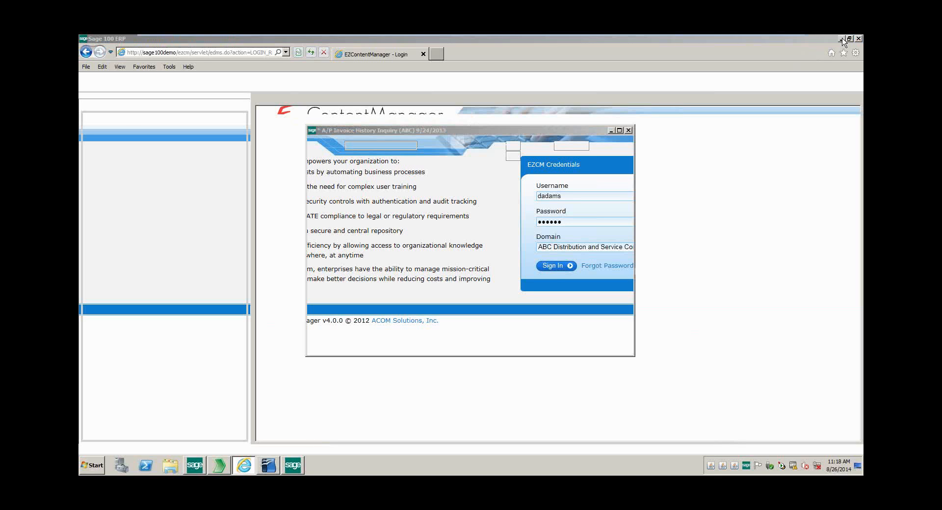
click(842, 39)
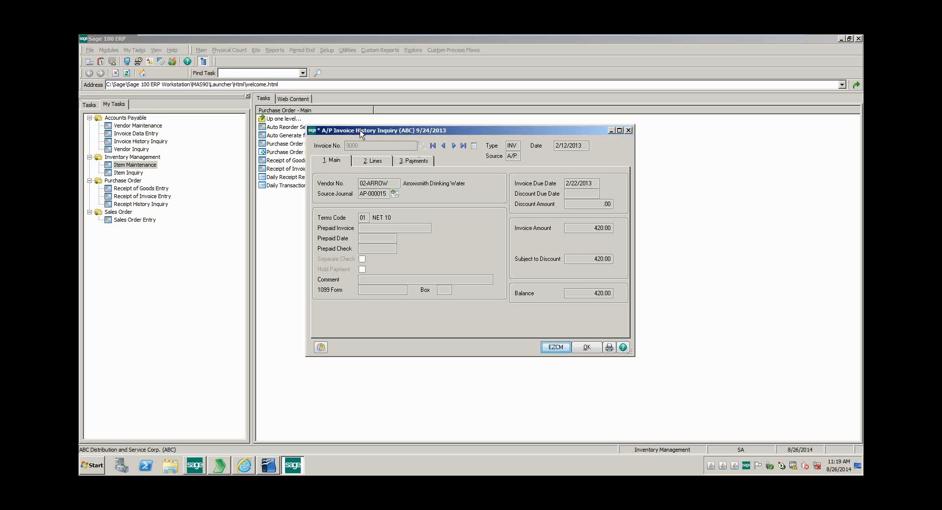
click(556, 348)
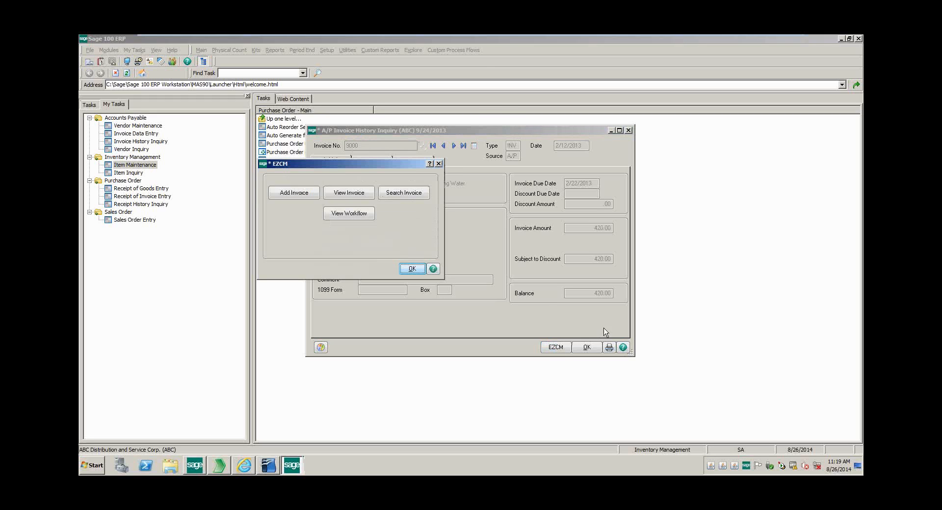
Try adding Invoice_Papertec_48123.pdf as the document for the displayed A/P invoice, cancelling at its metadata.
click(296, 195)
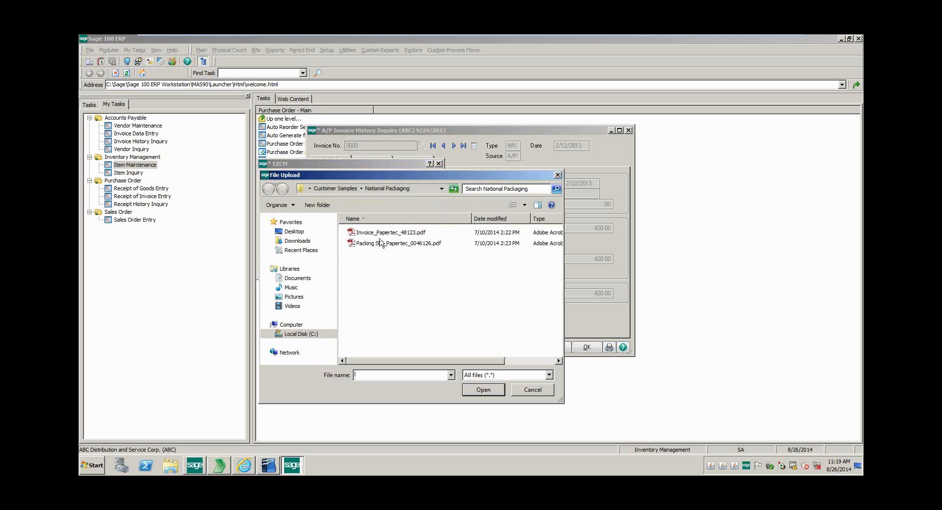
double_click(379, 233)
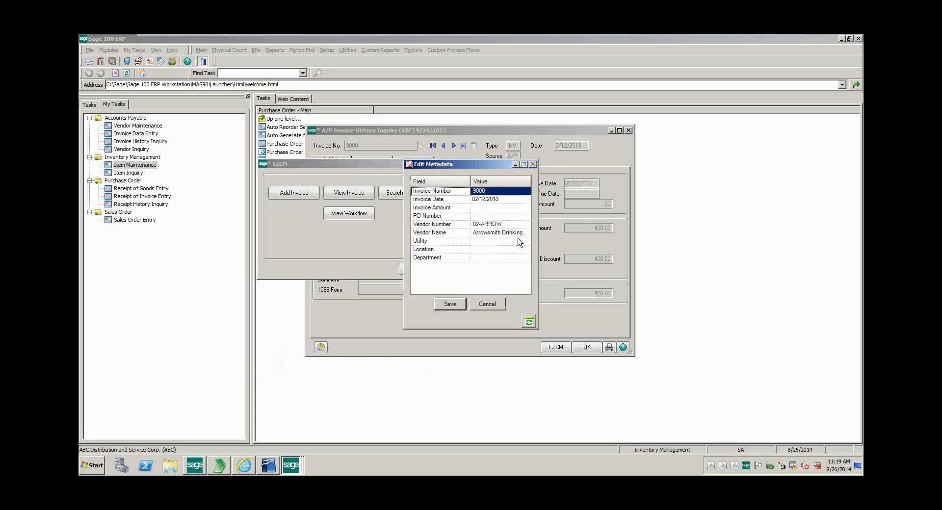
click(483, 304)
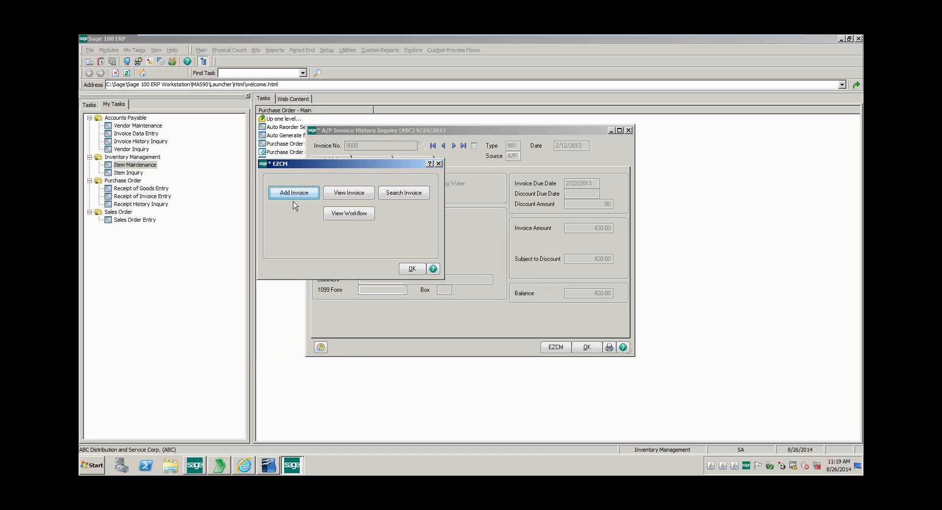
View the stored PDF of the A/P invoice and search for its record in the repository, closing both windows.
click(353, 194)
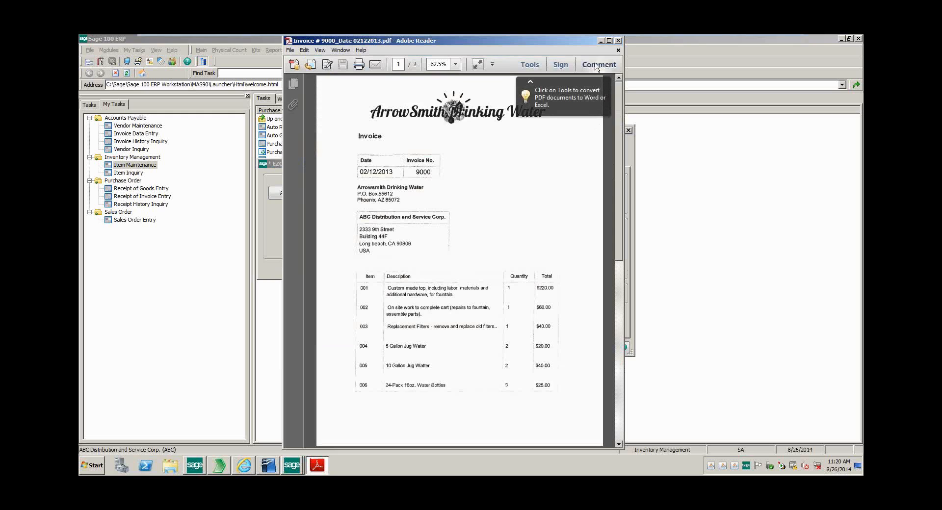
click(618, 41)
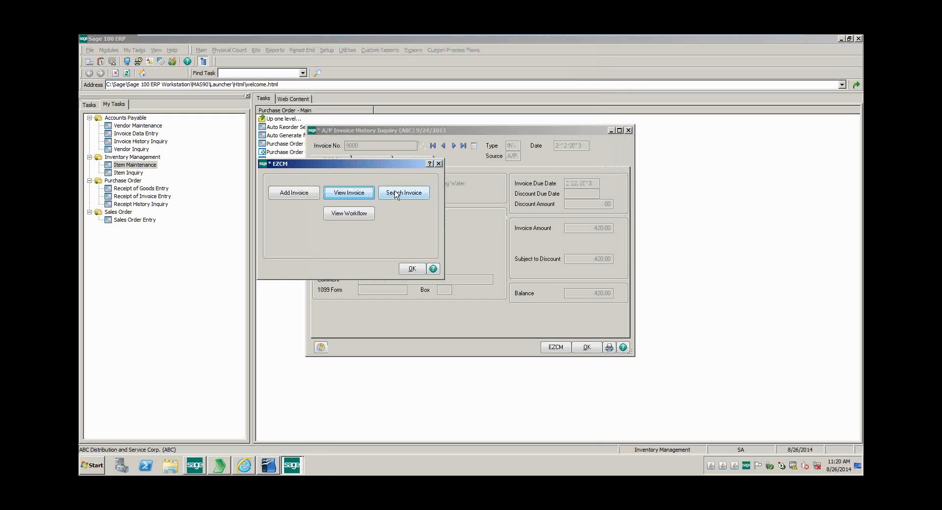
click(402, 193)
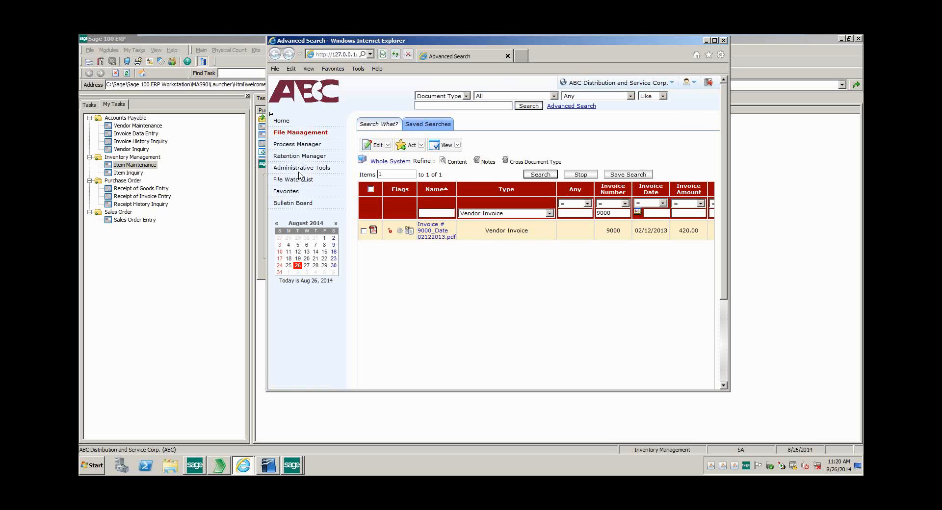
click(723, 41)
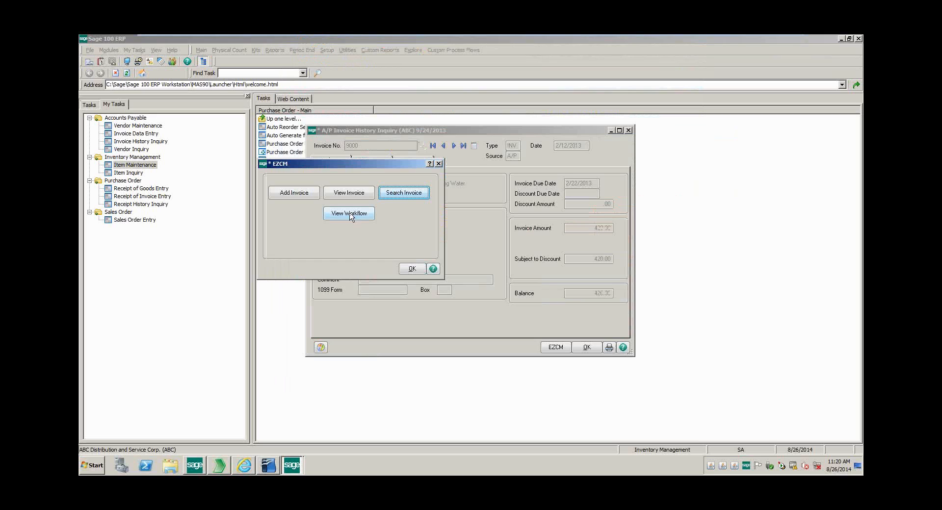
View the approval workflow history of the A/P invoice, and close it along with the EZCM options.
click(349, 215)
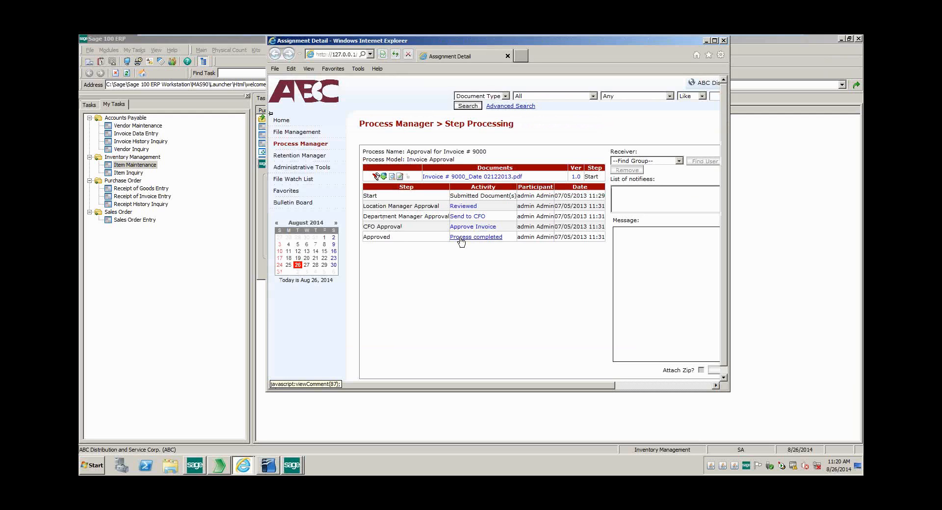
click(724, 43)
click(415, 269)
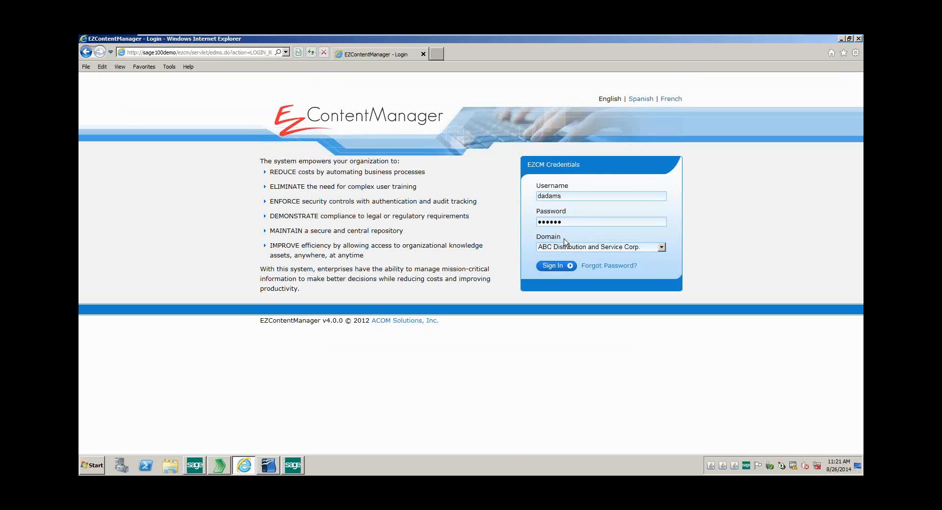
Sign in to EZContentManager under the ABC Distribution and Service Corp. domain and open the Accounts Payable folder.
click(664, 249)
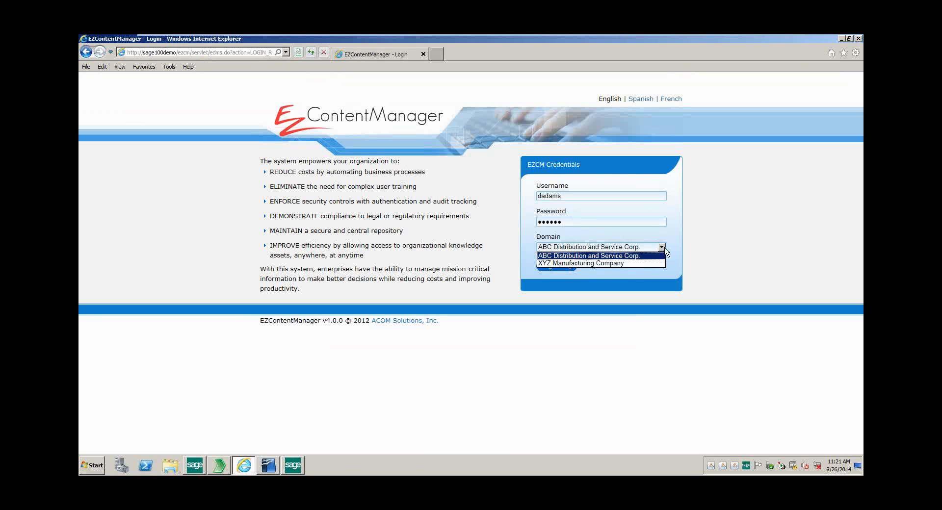
click(662, 249)
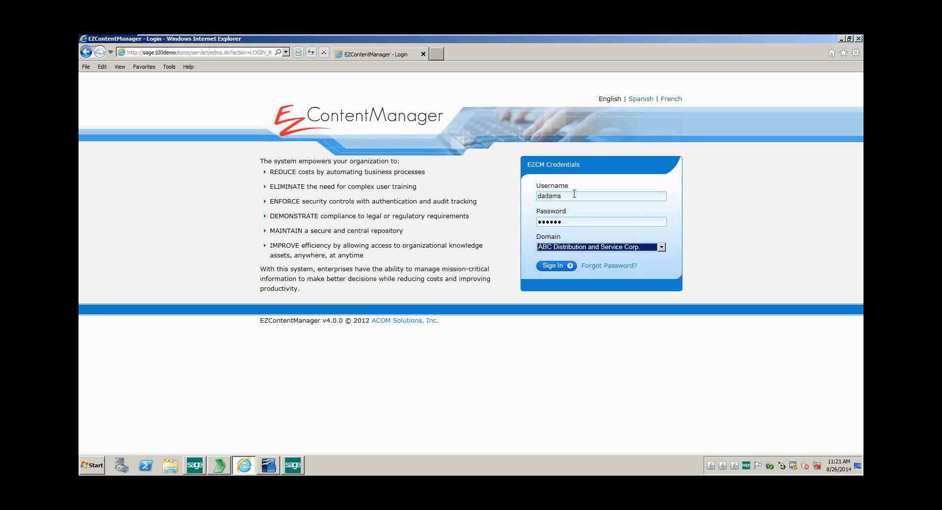
click(557, 266)
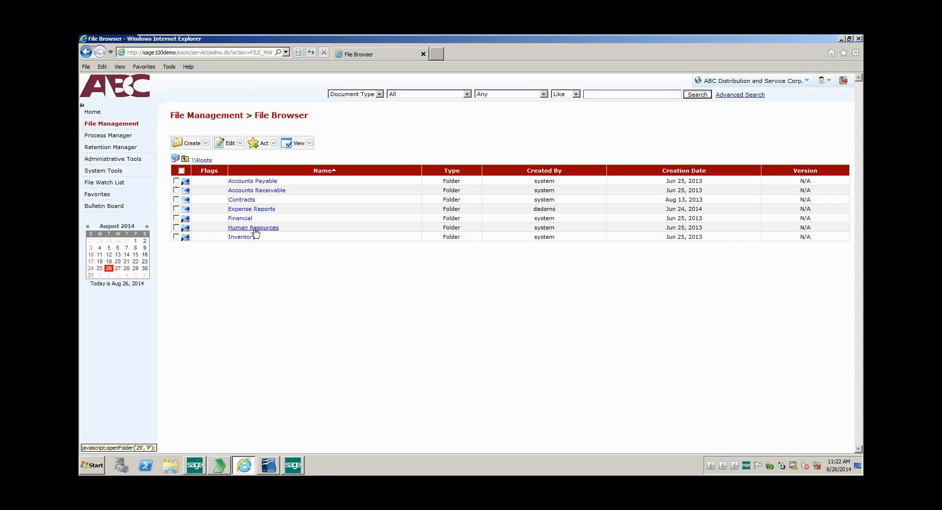
click(247, 183)
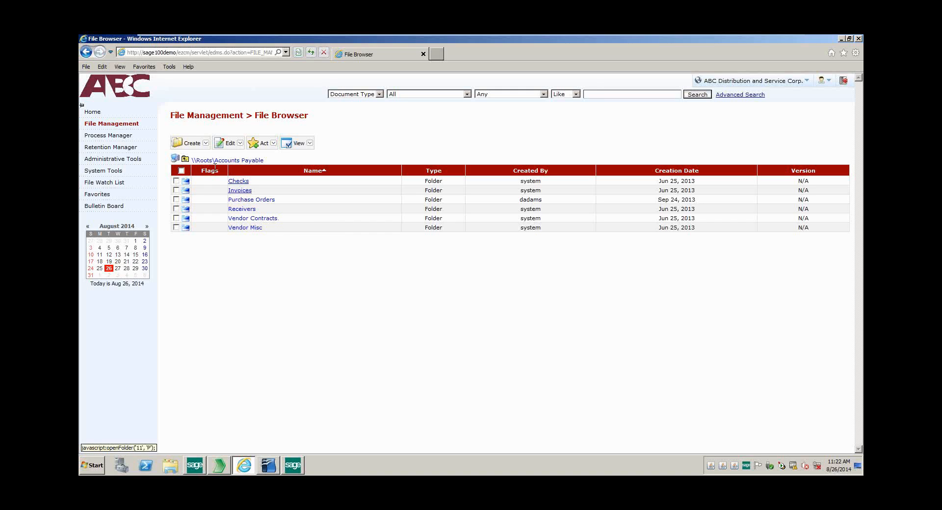
Open web-based document scanning for the Accounts Payable folder with the Packing List document type, and return to the file browser.
click(187, 143)
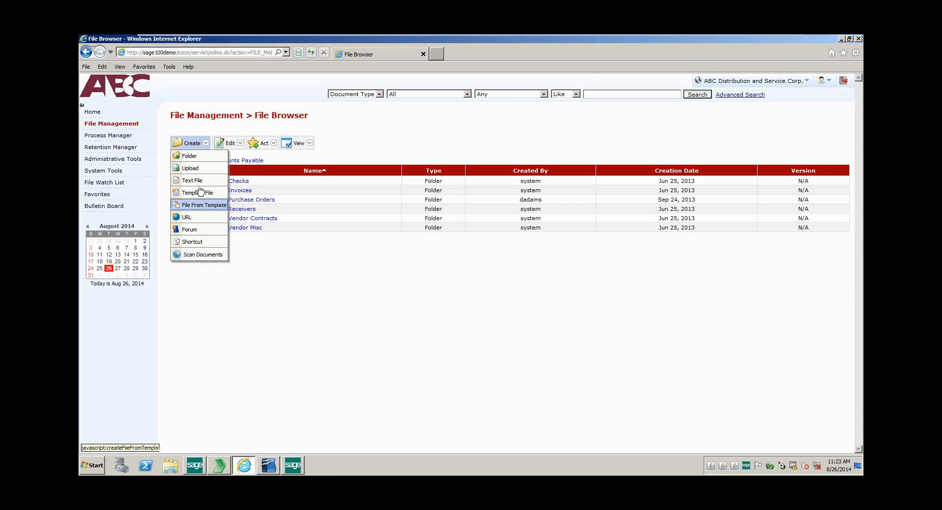
click(199, 258)
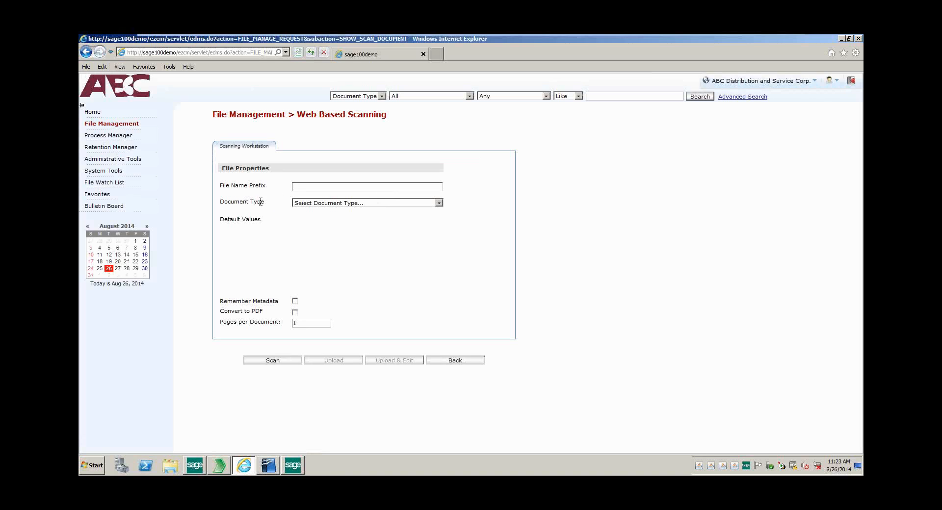
click(438, 203)
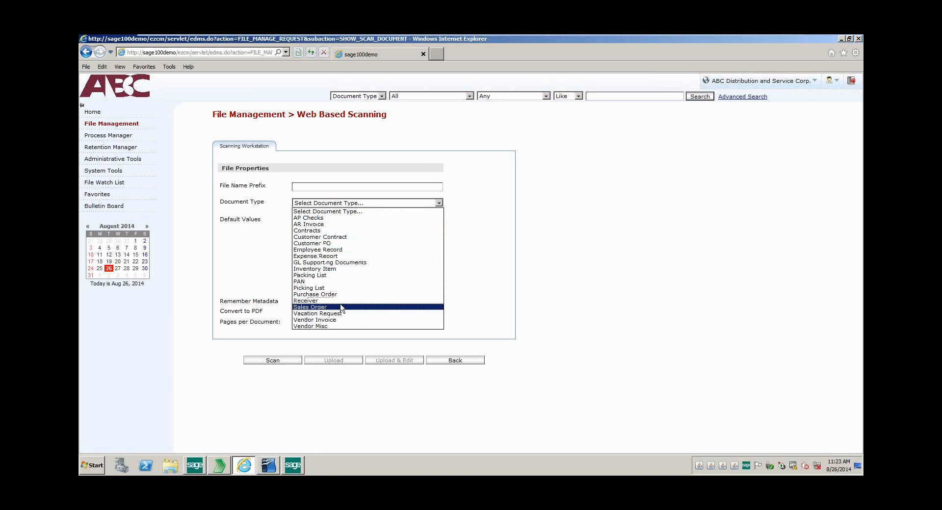
click(329, 275)
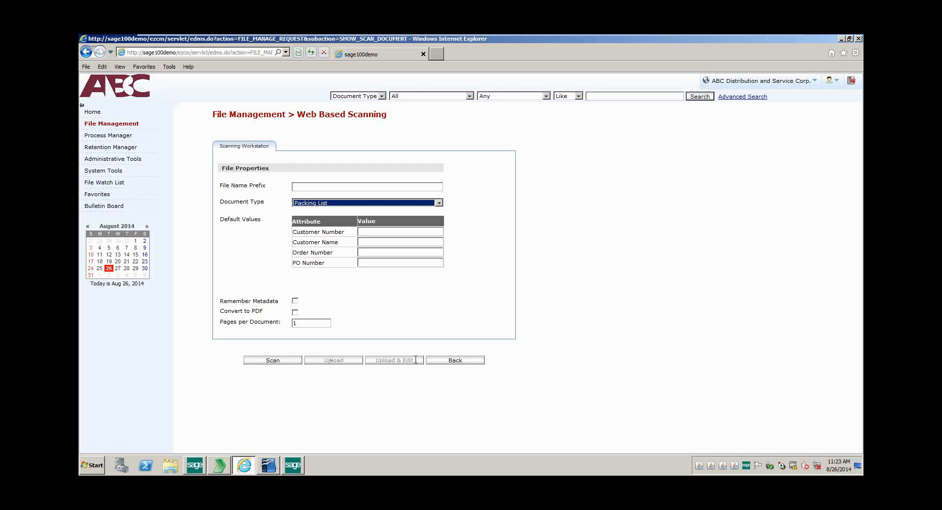
click(457, 360)
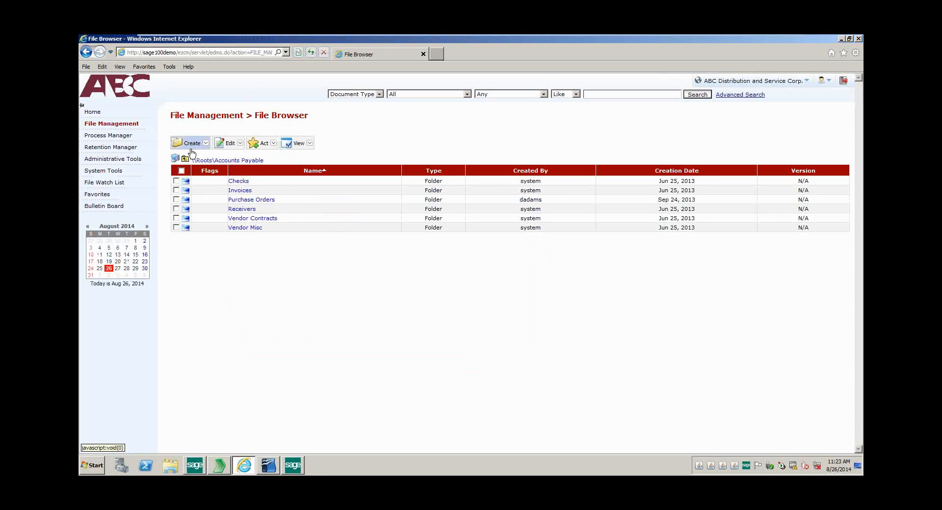
click(190, 142)
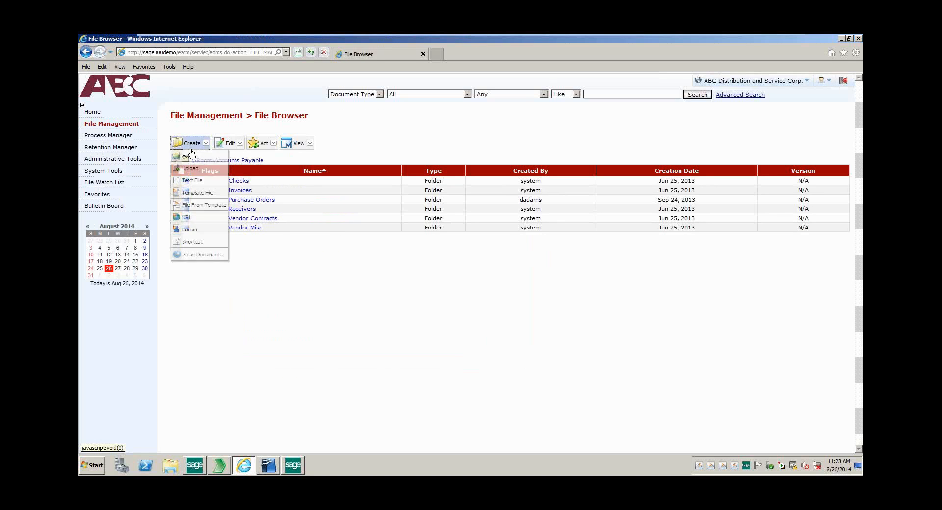
click(216, 255)
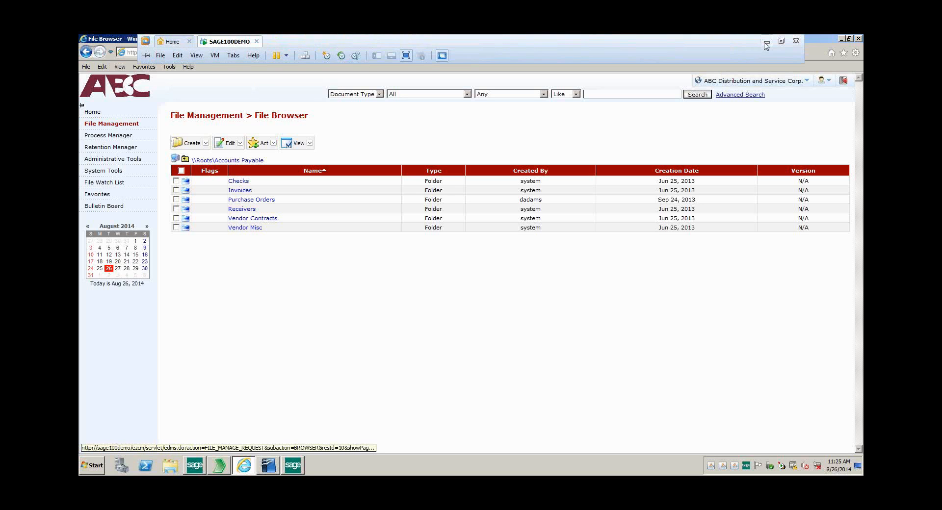
Switch to the PowerPoint slide show, reveal the OCR field highlights on the sample invoice, and return to the virtual machine.
click(766, 45)
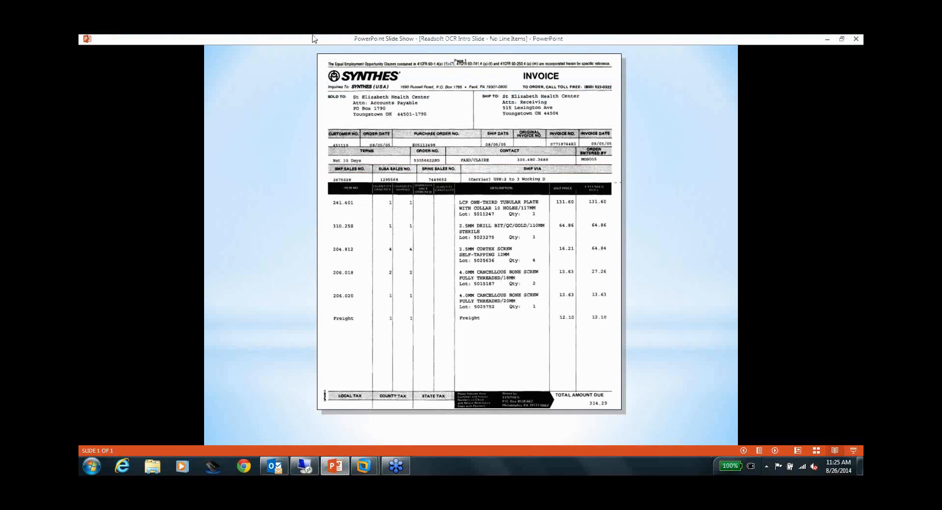
click(404, 83)
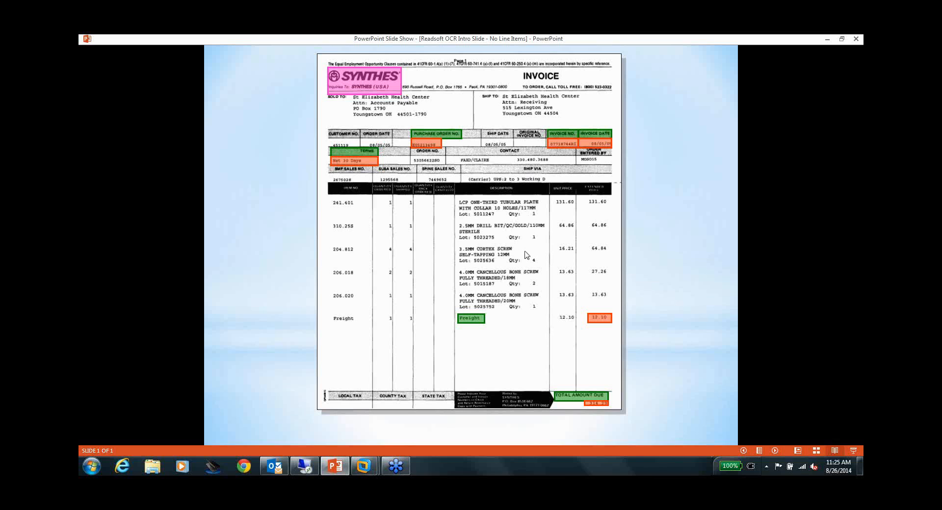
click(363, 466)
click(399, 417)
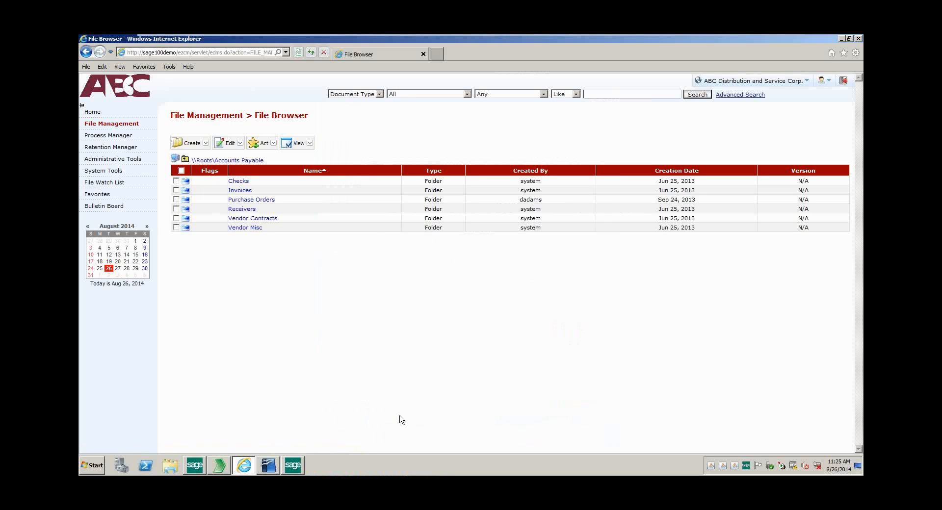
Switch to Verify, start verification of all identified ABC Distribution invoices, and approve the Anders Auto Repair invoice.
click(219, 466)
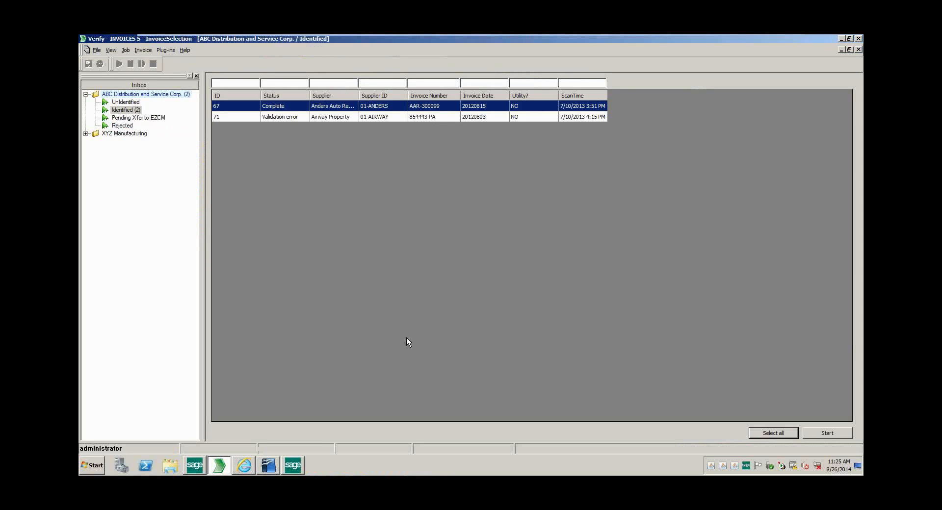
click(284, 117)
click(283, 109)
click(287, 119)
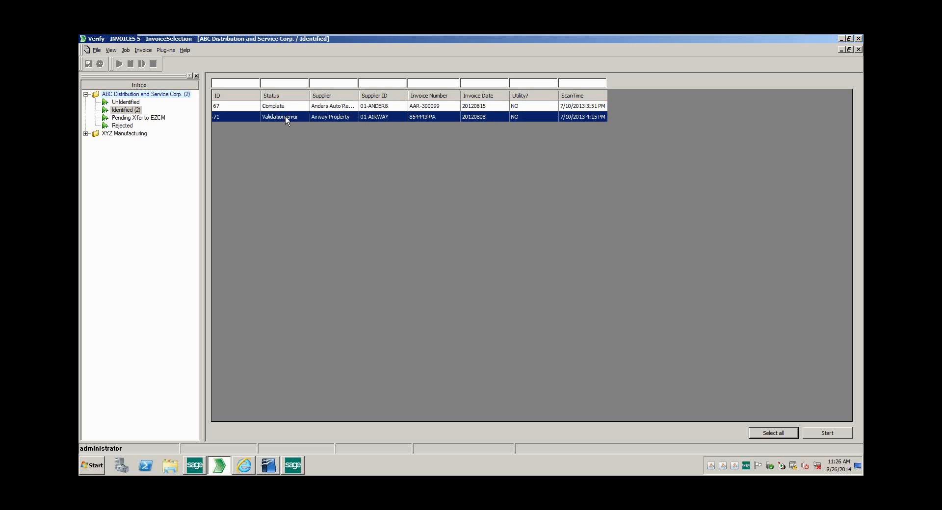
click(777, 434)
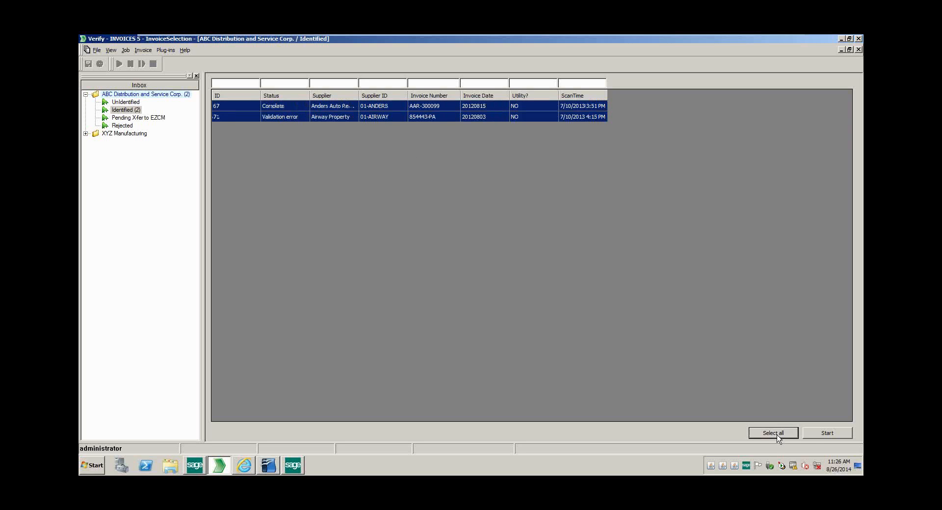
click(818, 433)
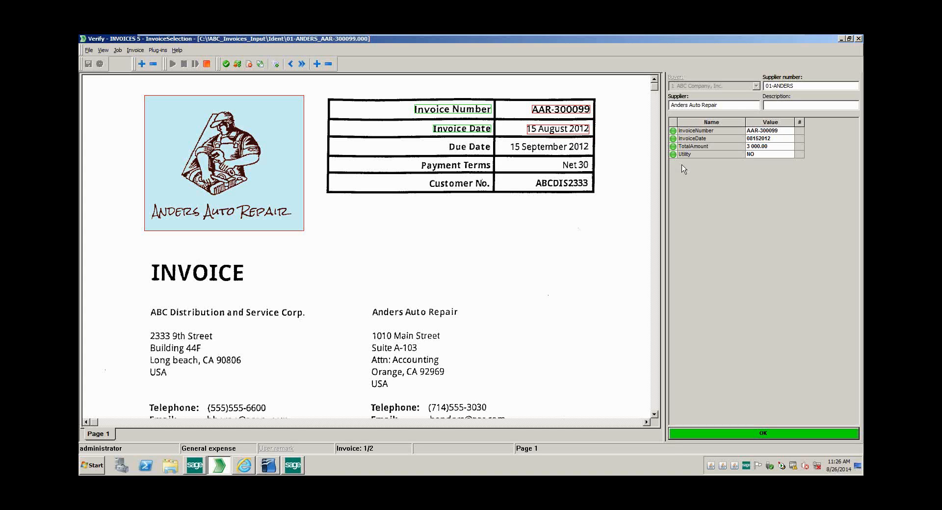
click(772, 437)
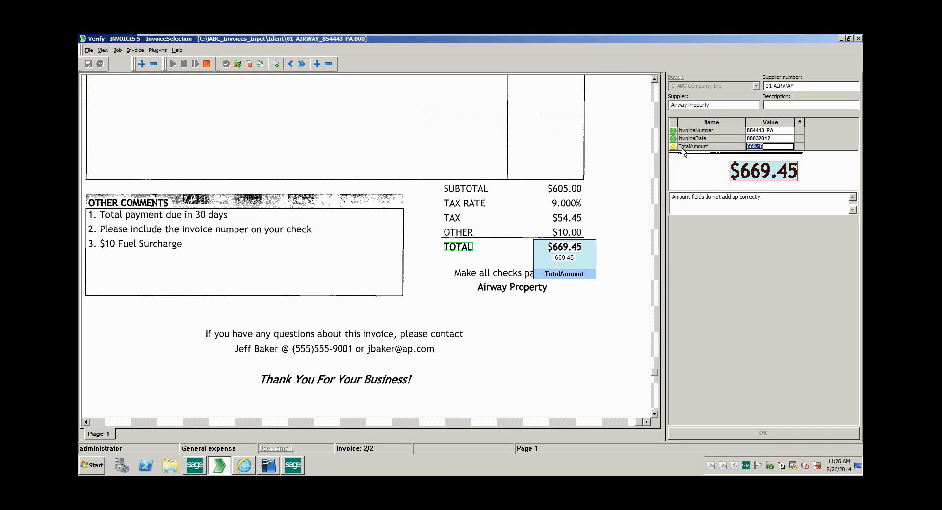
Confirm the flagged total amount on the Airway Property invoice, review its header, and approve the invoice.
mouse_move(675, 153)
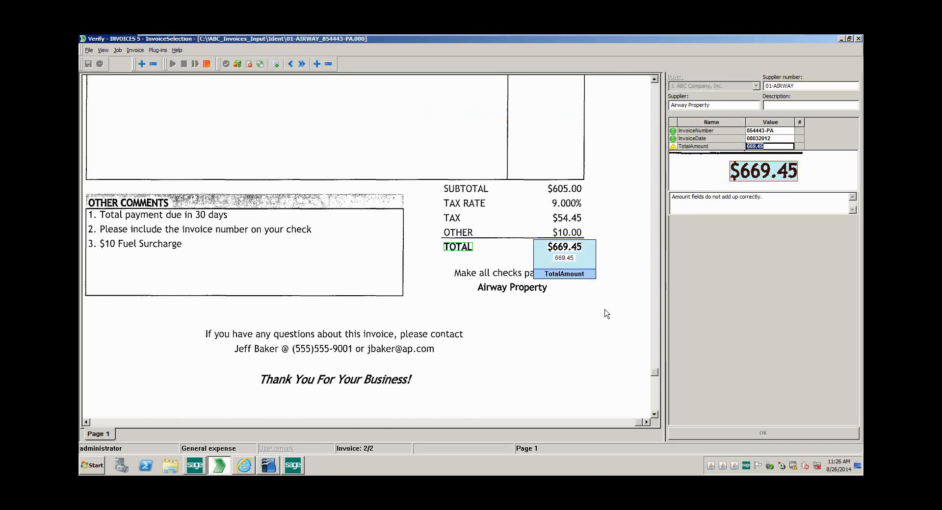
key(Return)
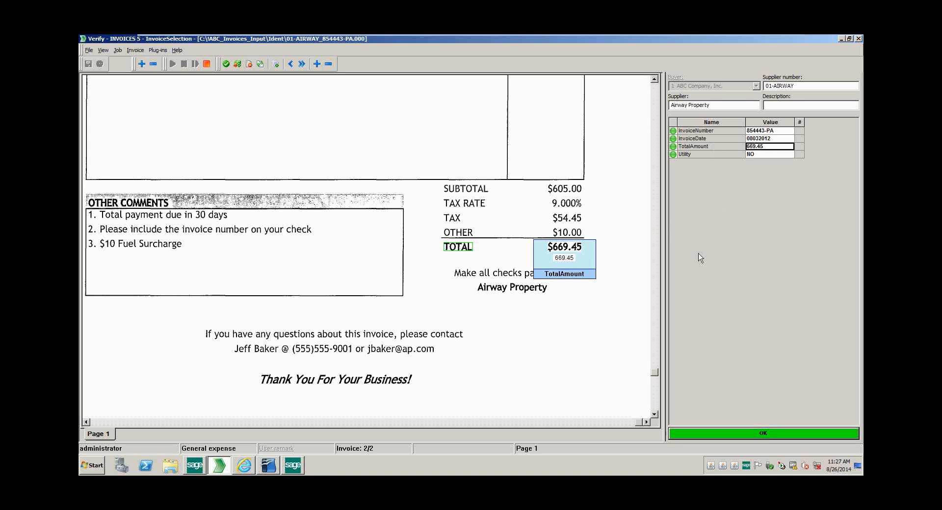
click(656, 130)
scroll(657, 130, up, 3)
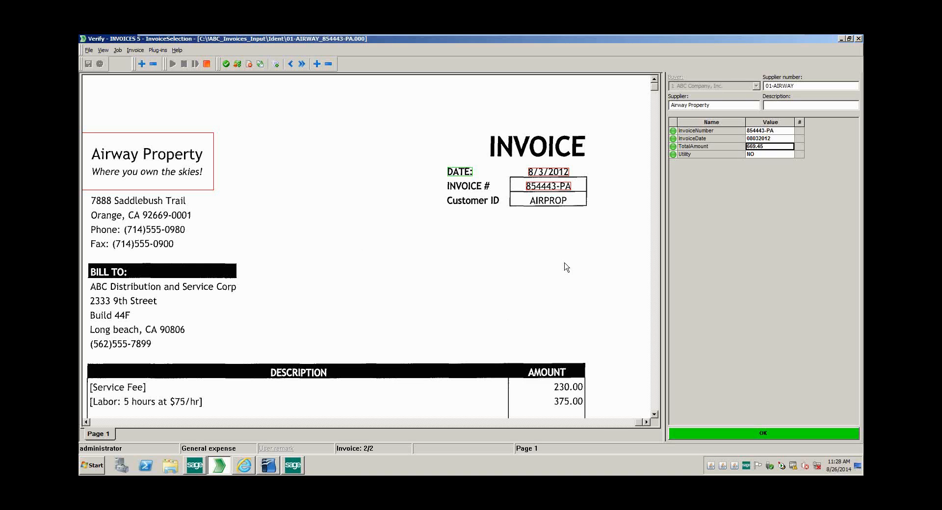
click(742, 435)
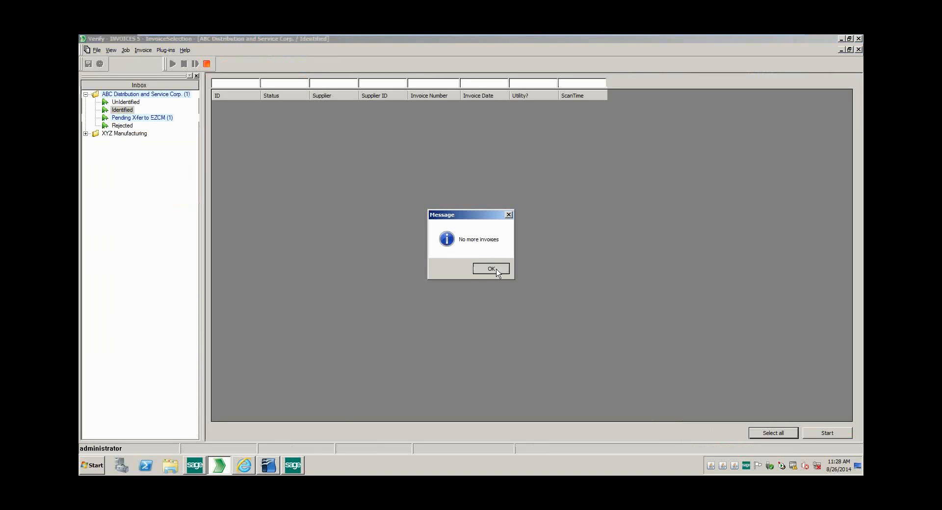
Dismiss the message, switch to EZContentManager in Internet Explorer, and open the pending approval for invoice # 854443-PA in Process Manager.
click(492, 270)
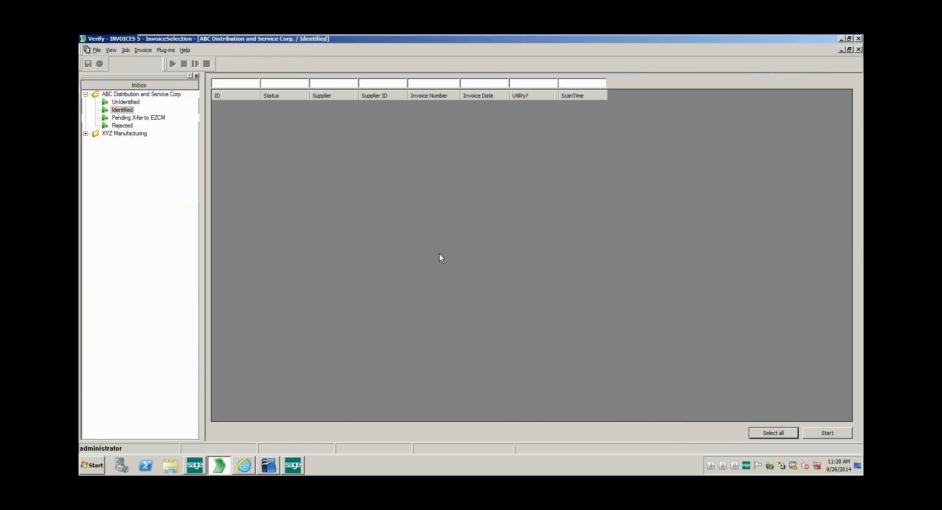
click(244, 465)
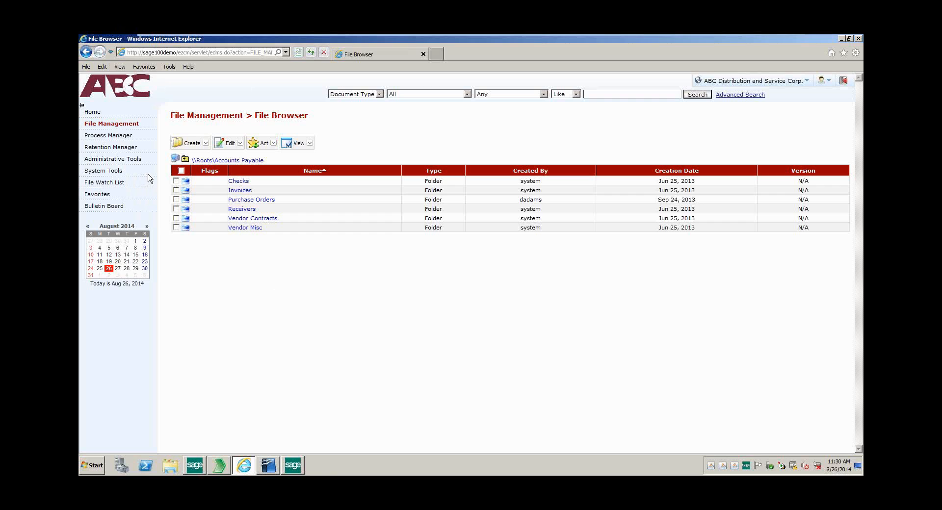
click(118, 138)
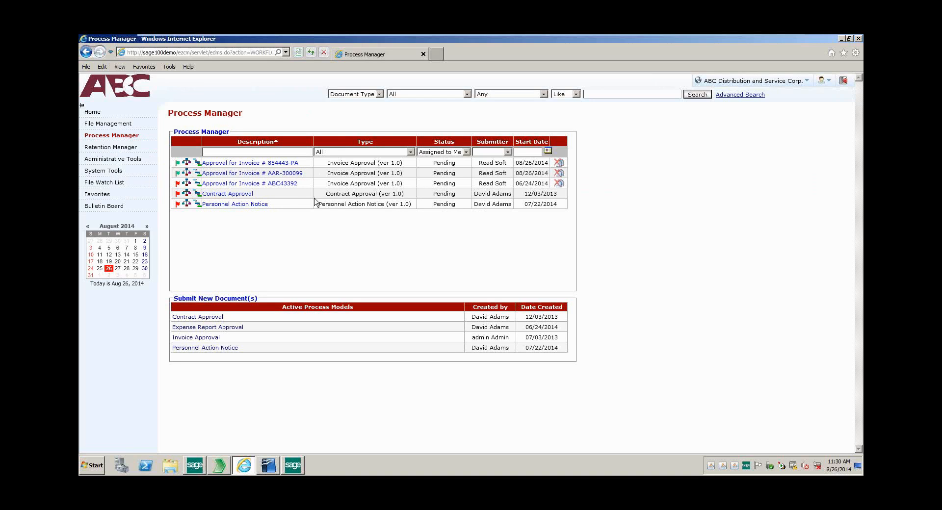
click(265, 163)
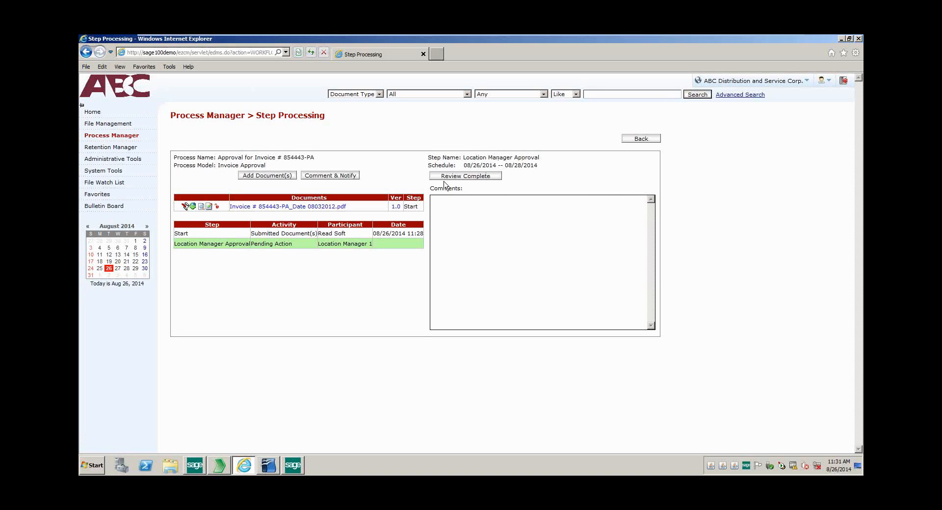
Edit the properties of the Airway Property invoice and review the available Location options, leaving the location blank.
click(208, 207)
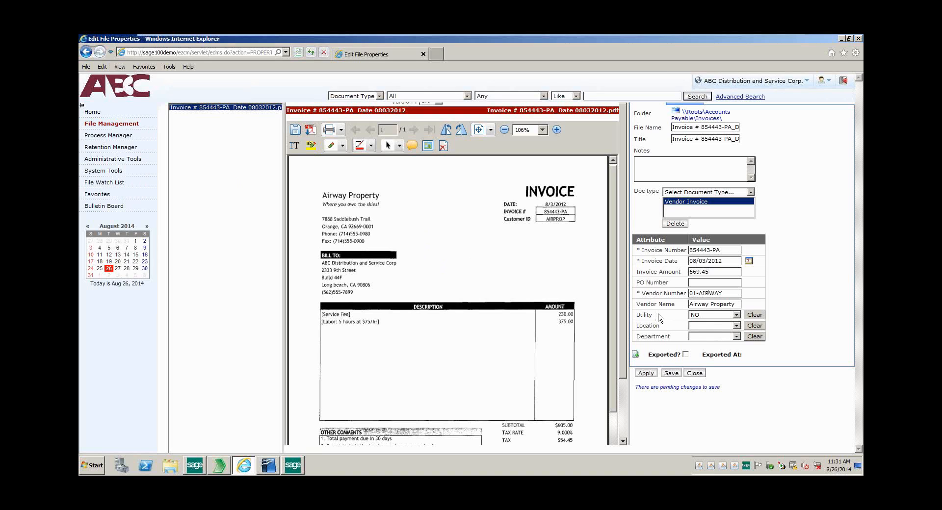
click(735, 326)
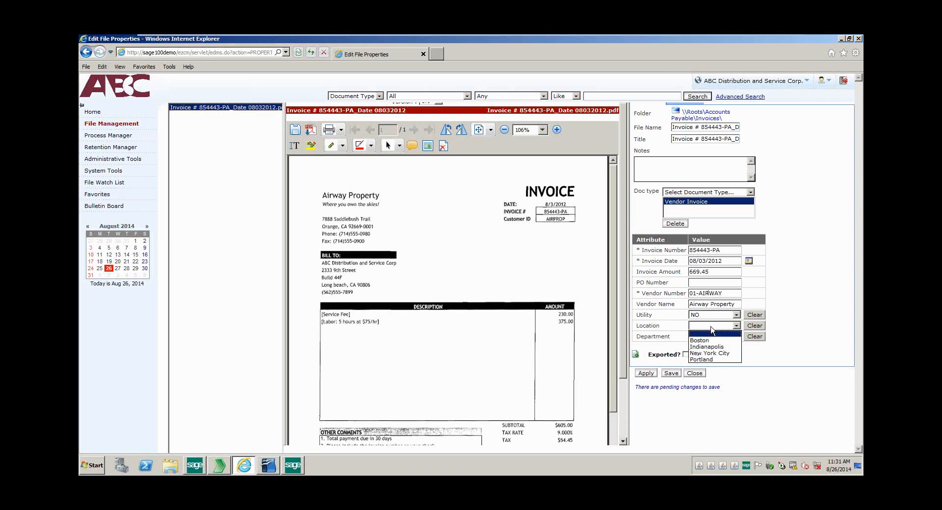
click(711, 328)
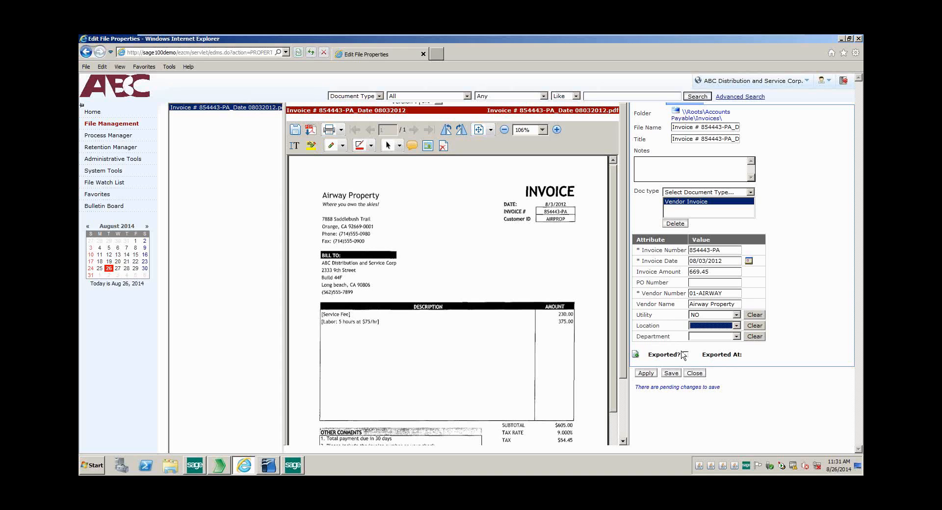
Add two G/L distribution lines to the invoice, using the Cash in bank - payroll and Inventory - Central Warehouse accounts.
click(636, 355)
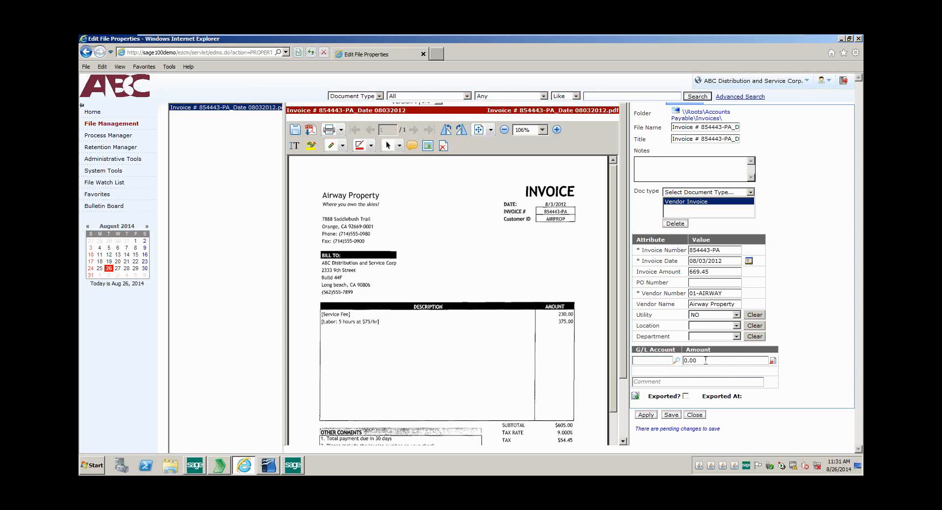
click(677, 361)
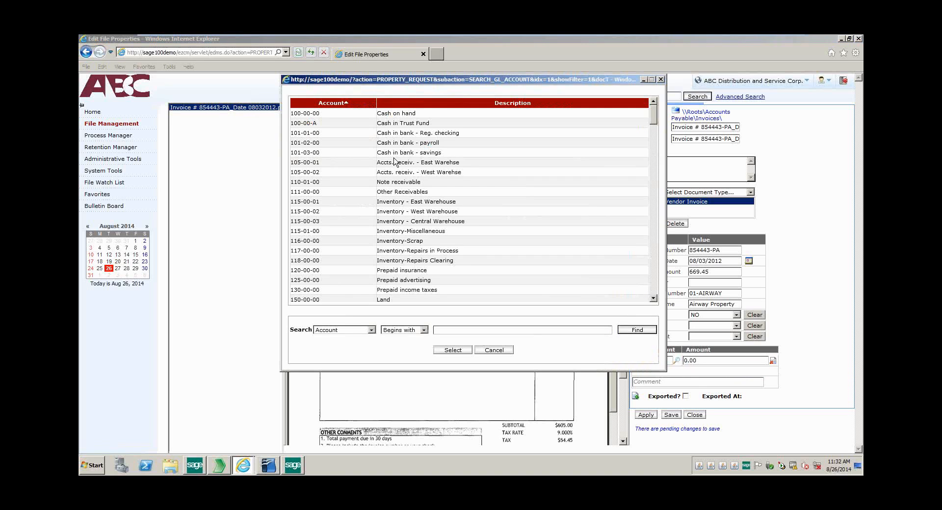
double_click(333, 143)
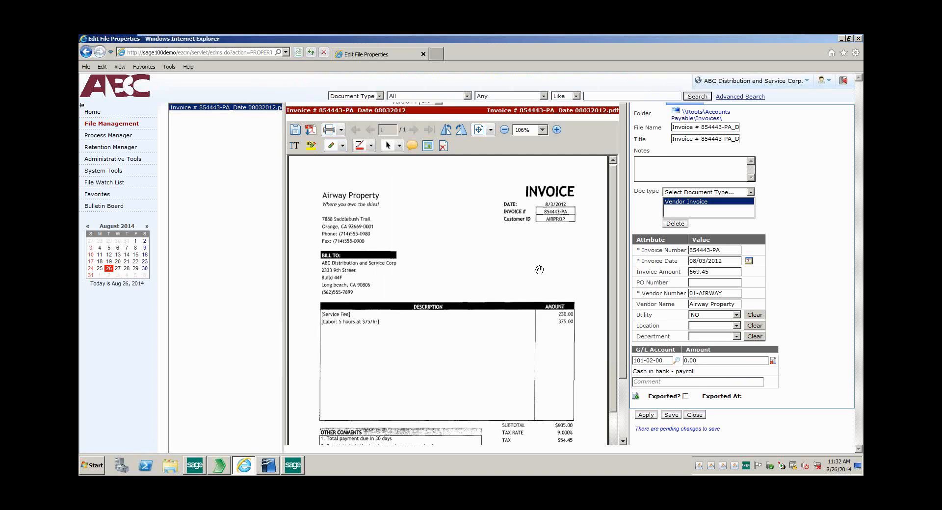
click(635, 396)
click(676, 396)
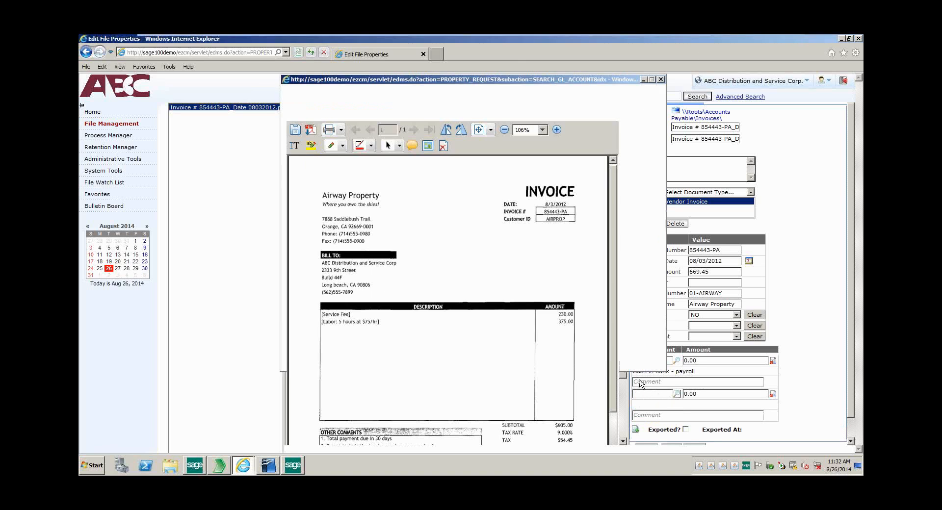
double_click(343, 227)
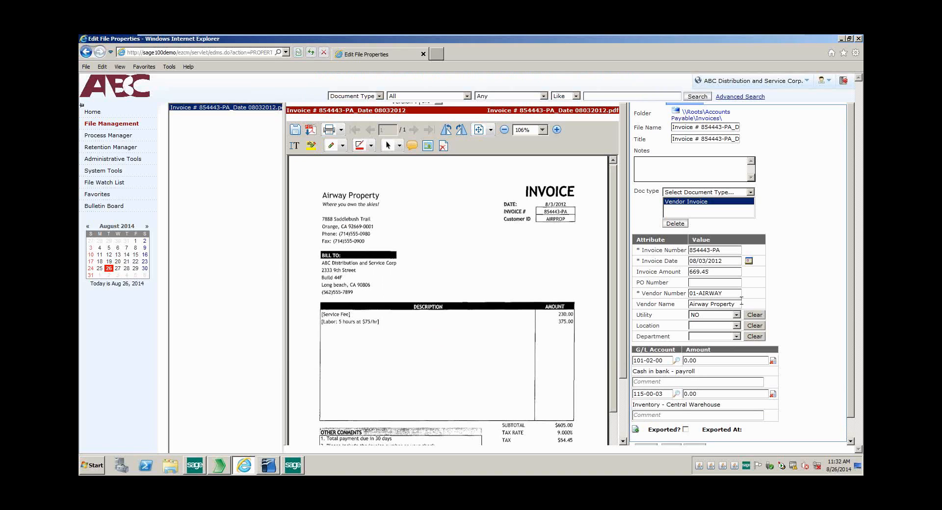
scroll(851, 392, down, 1)
scroll(851, 393, down, 1)
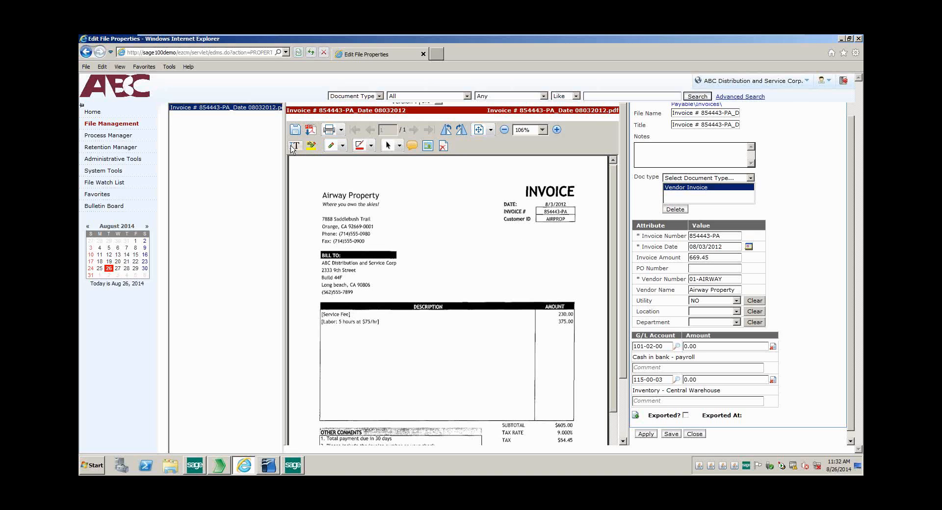
Highlight the vendor address block on the Airway Property invoice in yellow and draw a rectangle annotation over the invoice heading details.
click(311, 146)
drag(317, 176, 392, 275)
click(343, 146)
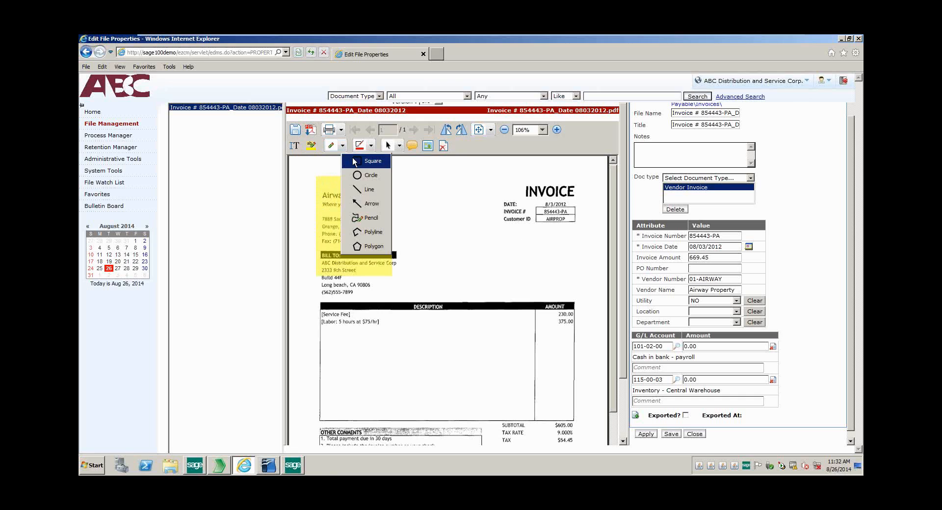
click(353, 161)
drag(485, 179, 543, 233)
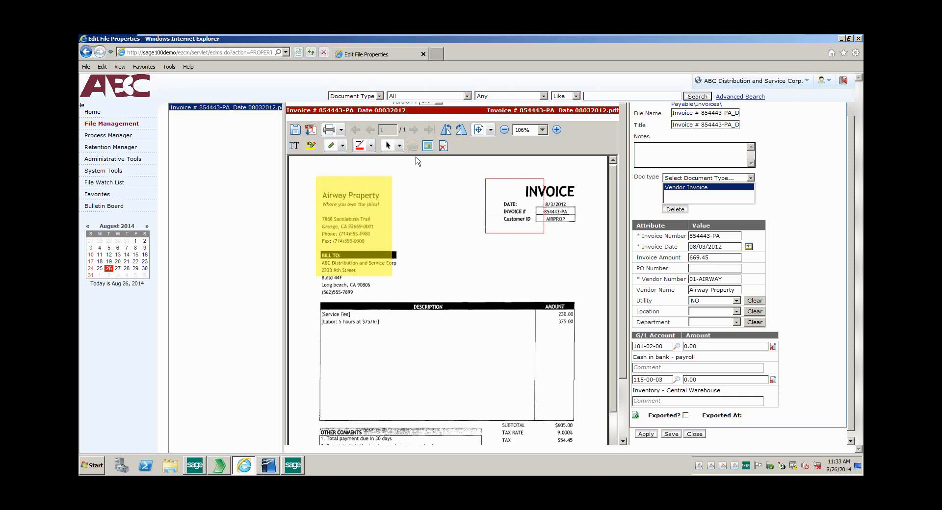
Place a text note between the highlight and the rectangle on the invoice, and close the file properties without saving.
click(424, 183)
click(411, 190)
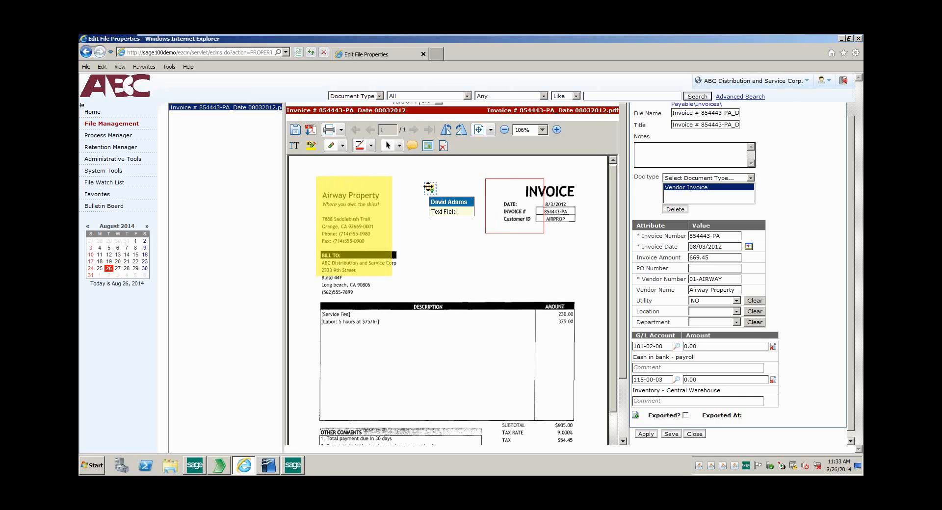
click(429, 145)
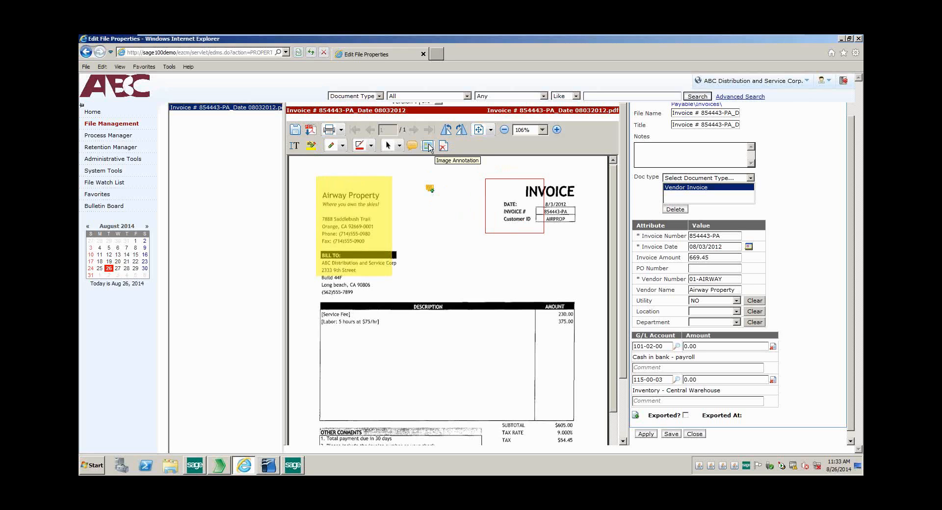
click(694, 434)
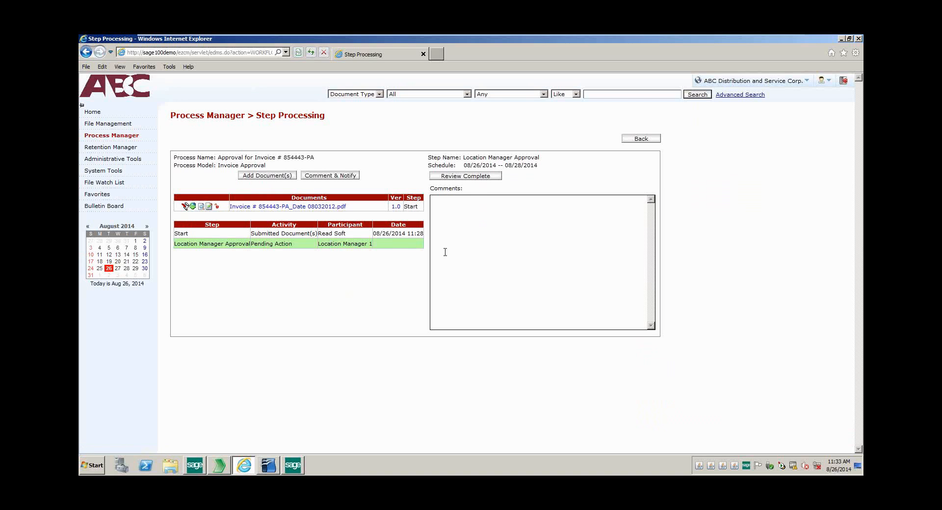
Complete the location manager review of invoice # 854443-PA, send it to the CFO, and give the CFO approval.
click(463, 178)
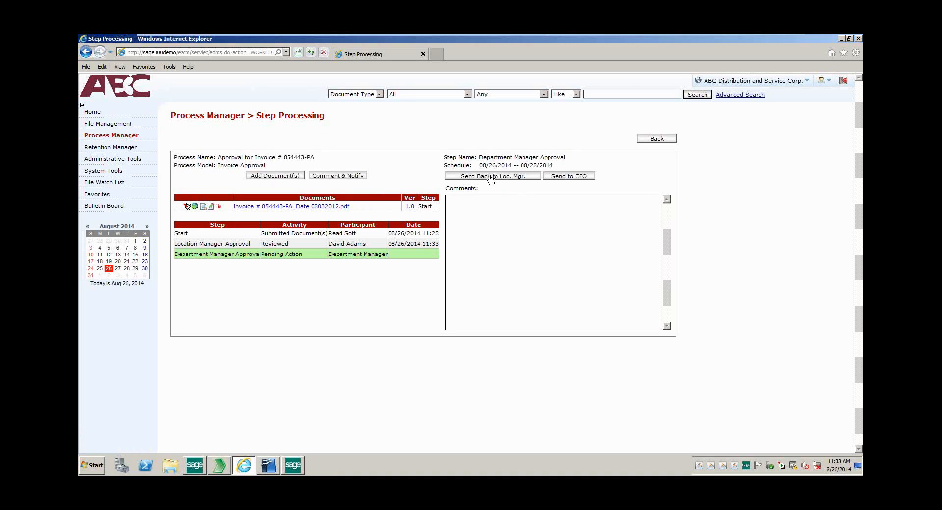
click(564, 178)
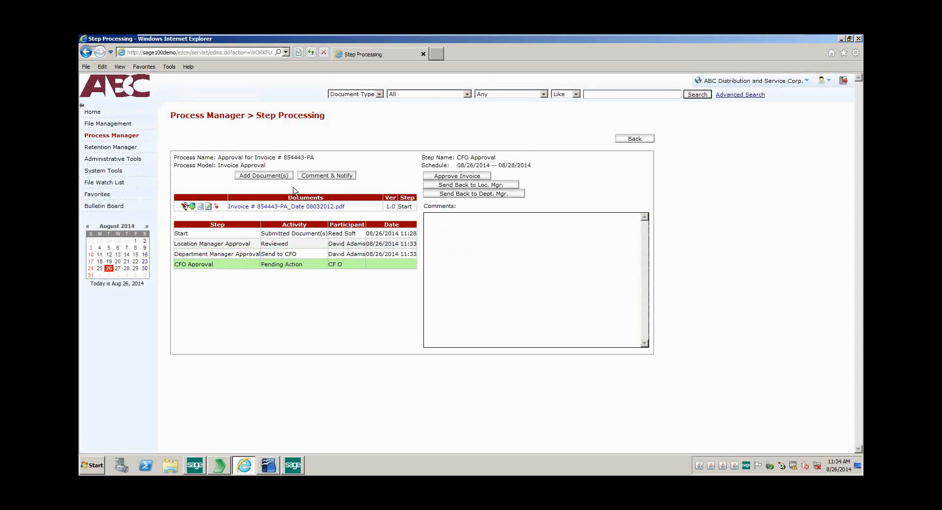
click(448, 178)
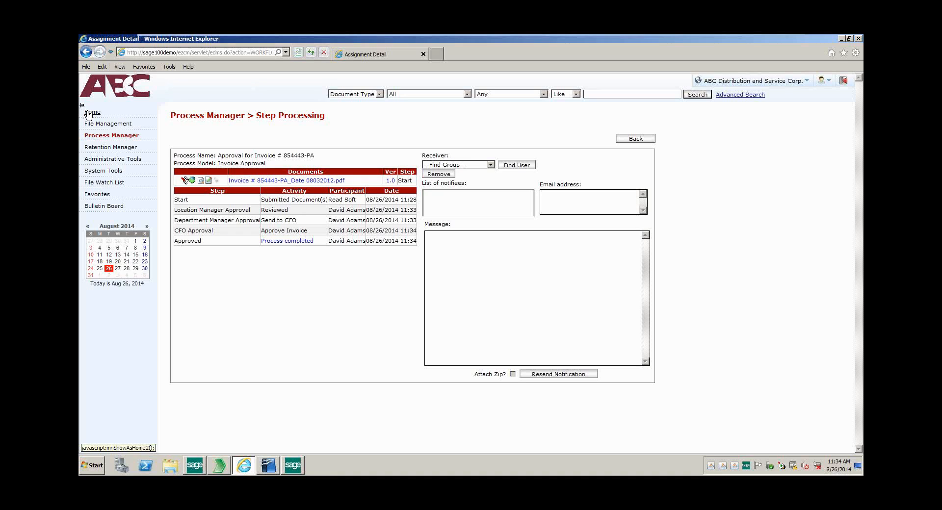
Open Advanced Search from File Management and set the document type criterion to Vendor Invoice.
click(100, 123)
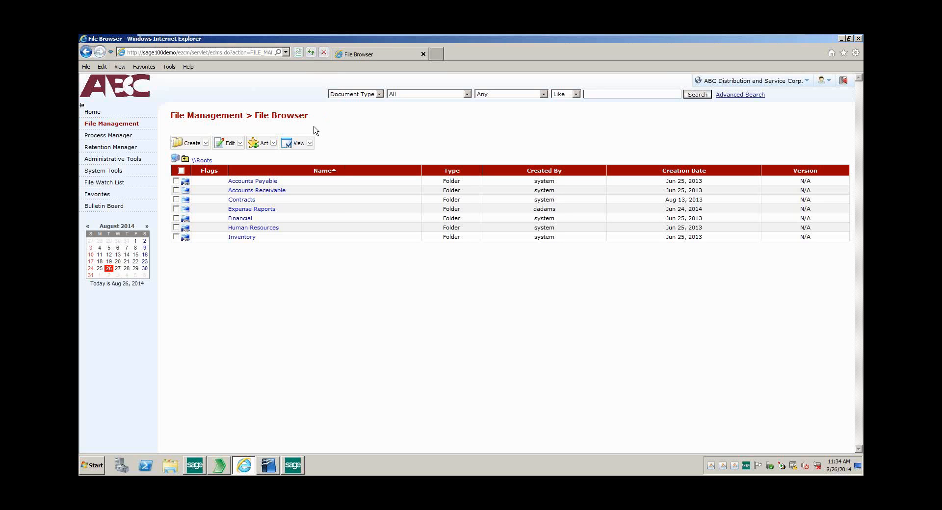
click(379, 95)
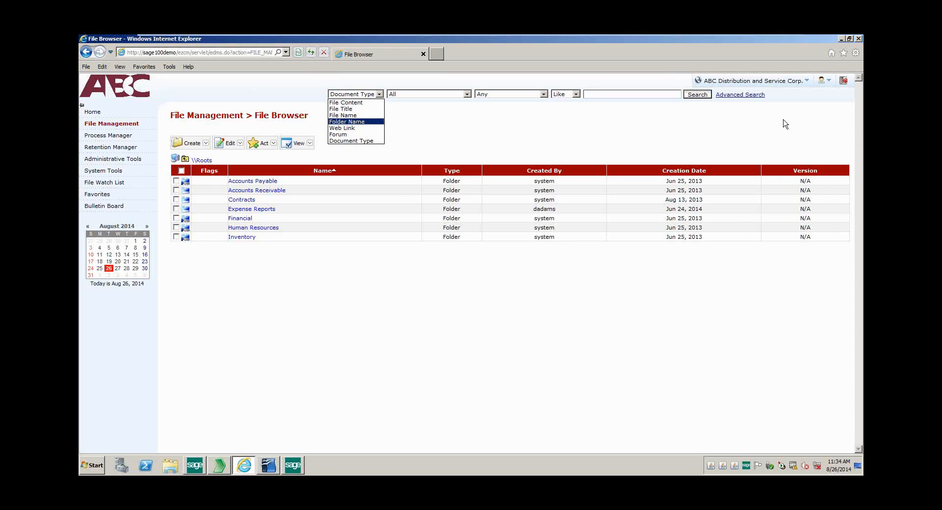
click(730, 96)
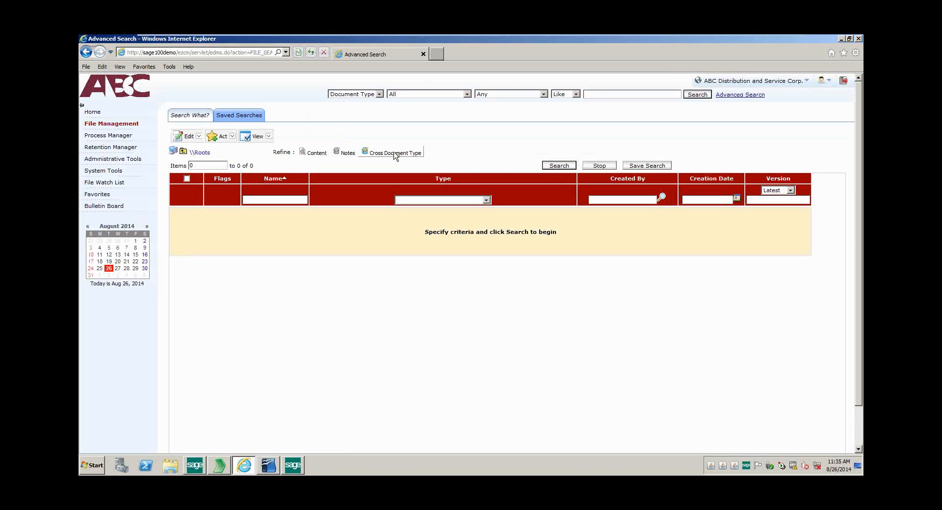
click(486, 200)
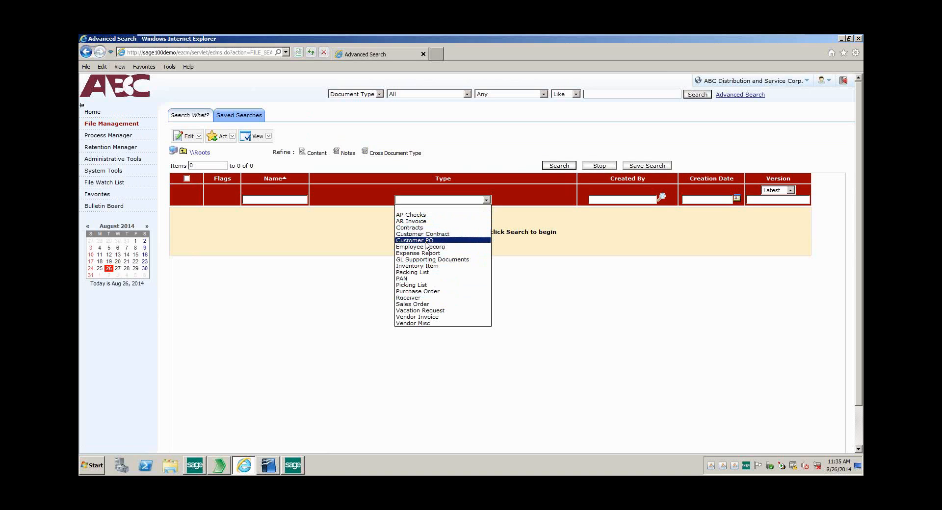
click(422, 317)
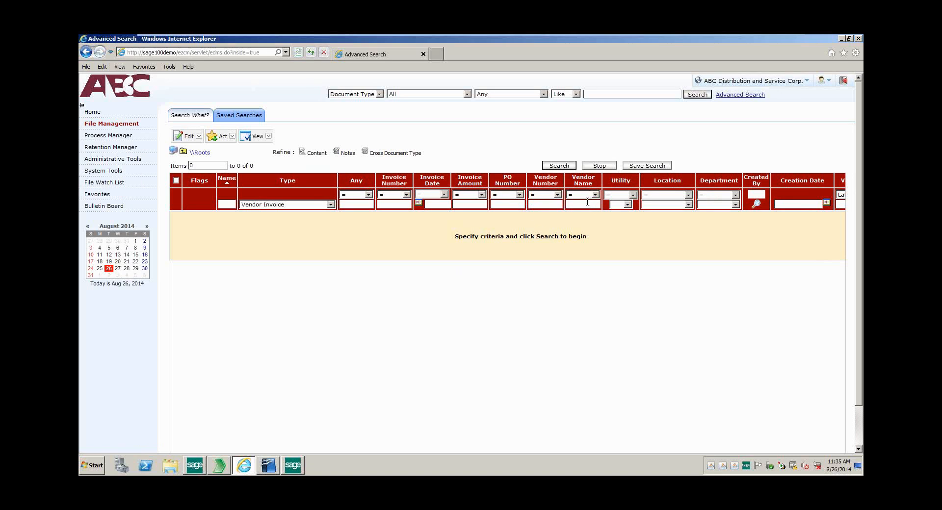
Review the comparison operators for Invoice Date and search the vendor invoices for invoice number 11006.
click(444, 194)
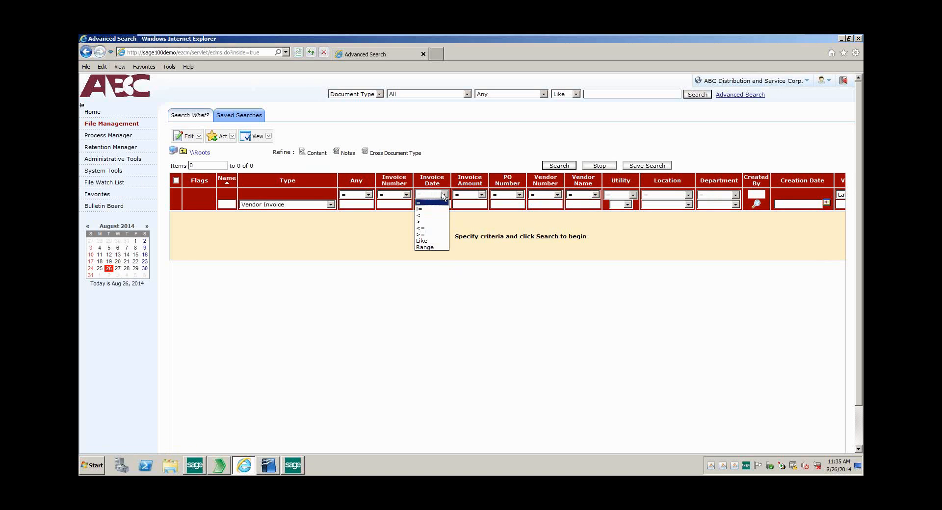
click(462, 254)
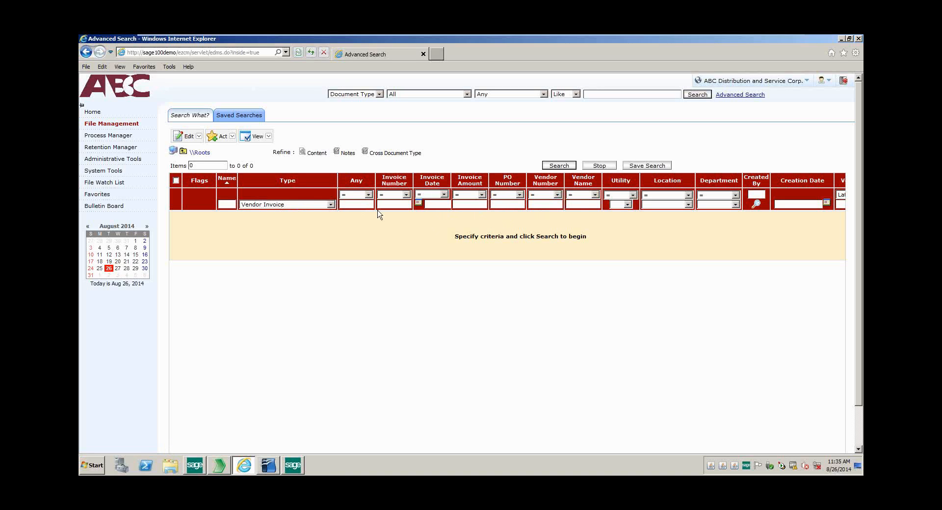
text(11006)
click(560, 165)
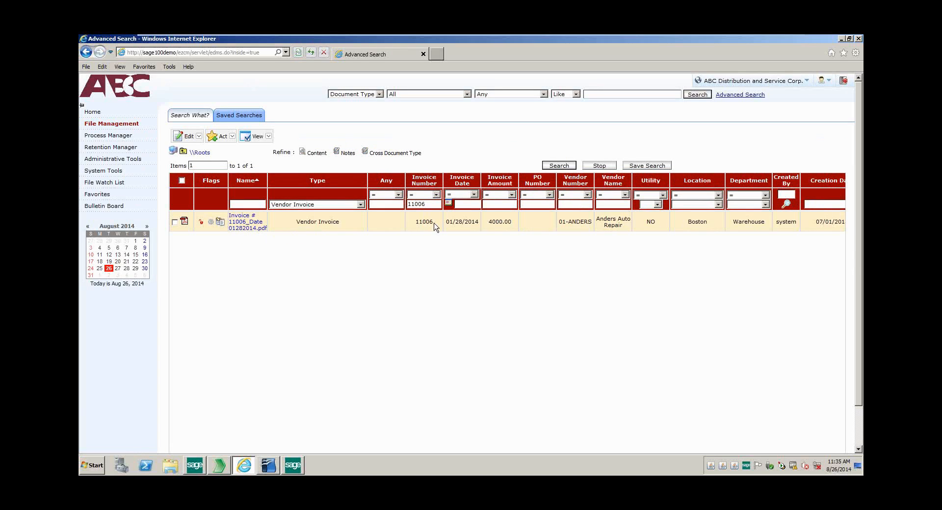
Preview the Anders Auto Repair invoice from the search results, close the preview, and show the actions available for the file.
click(254, 231)
click(271, 242)
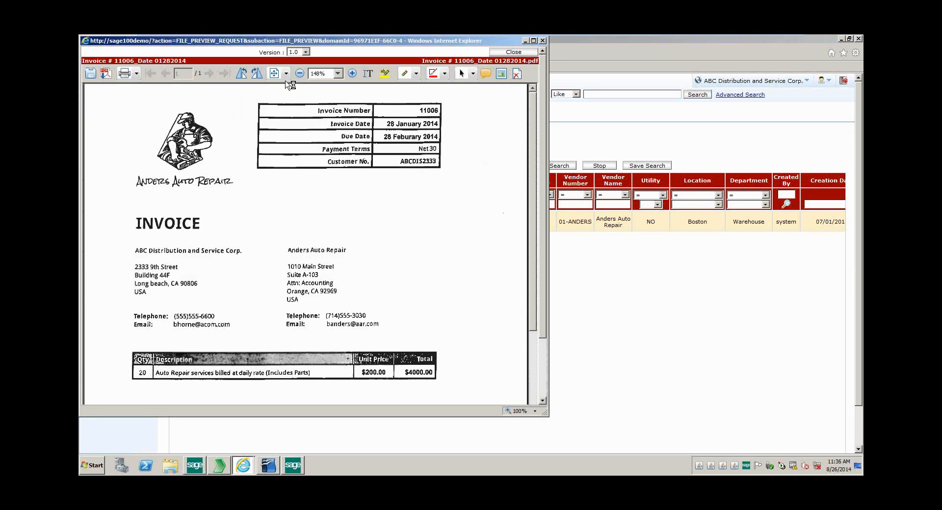
click(511, 54)
right_click(240, 234)
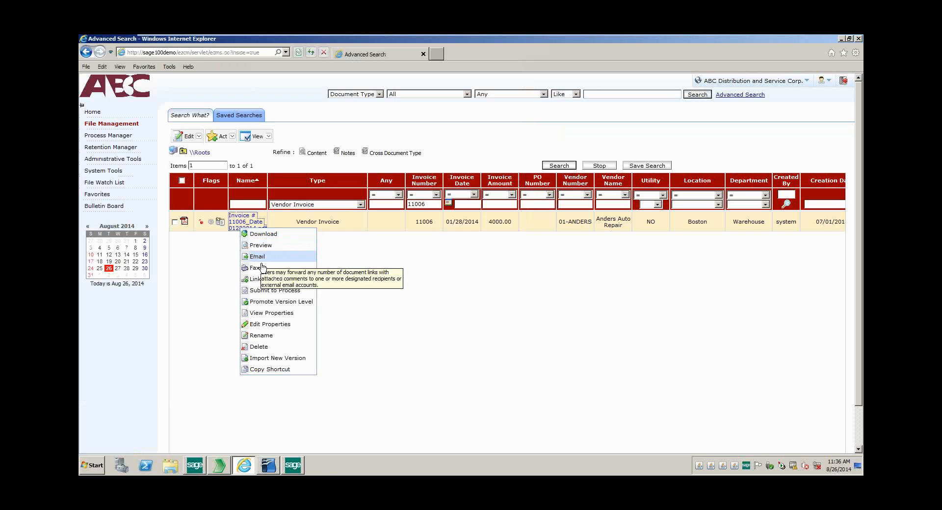
View the invoice's linked check document and its approval workflow history, returning to the search results after each.
click(219, 225)
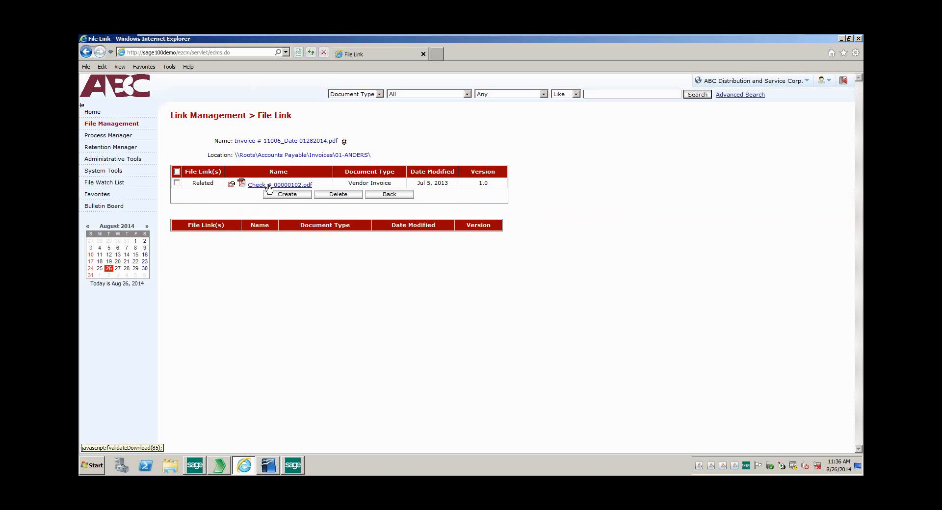
click(375, 195)
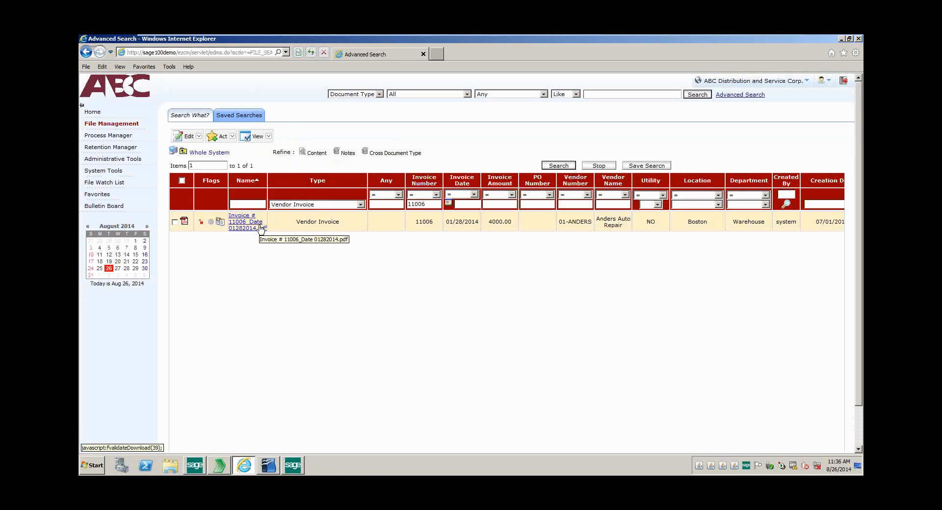
click(212, 223)
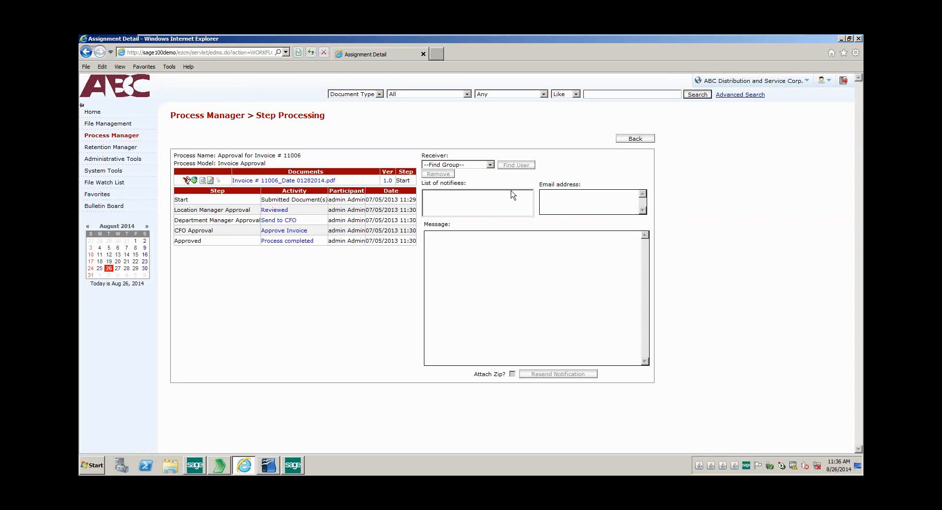
click(636, 140)
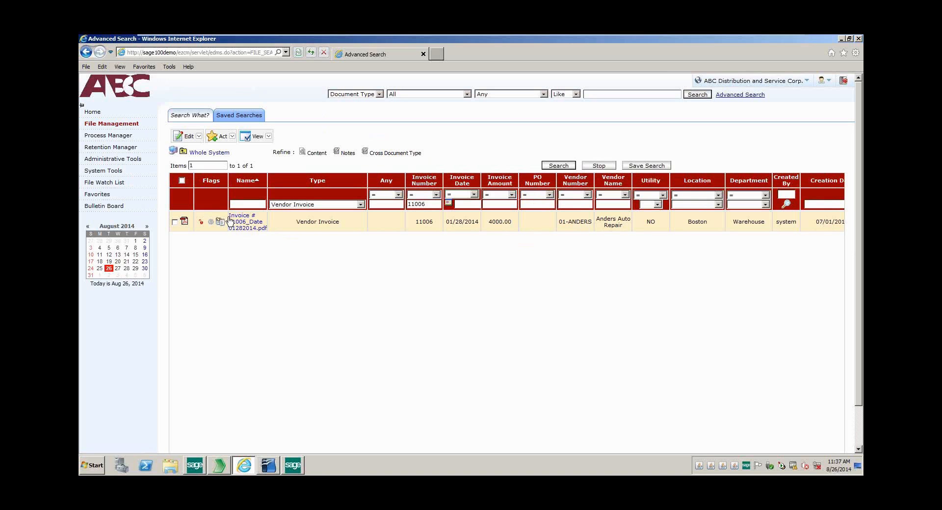
Return to the file browser, switch to the PowerPoint slide show, and reveal the first point on The ACOM Advantage slide.
click(112, 123)
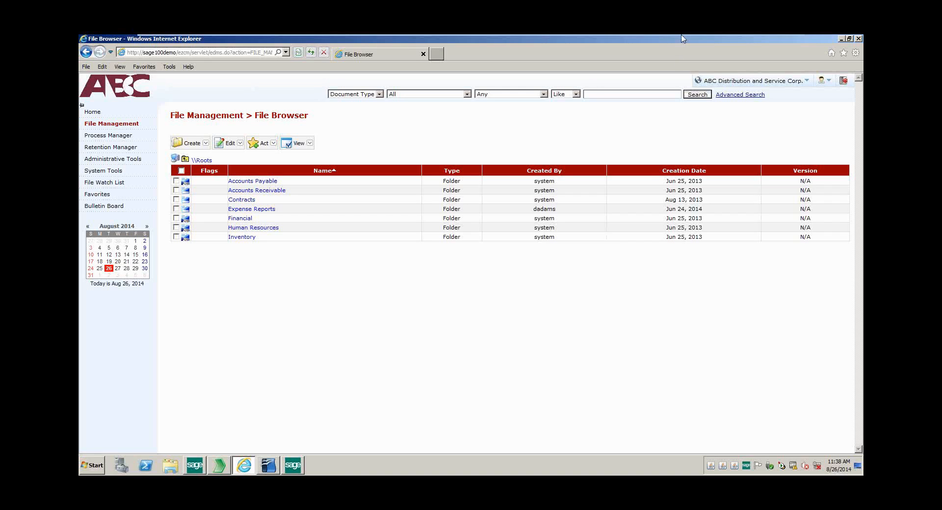
mouse_move(683, 39)
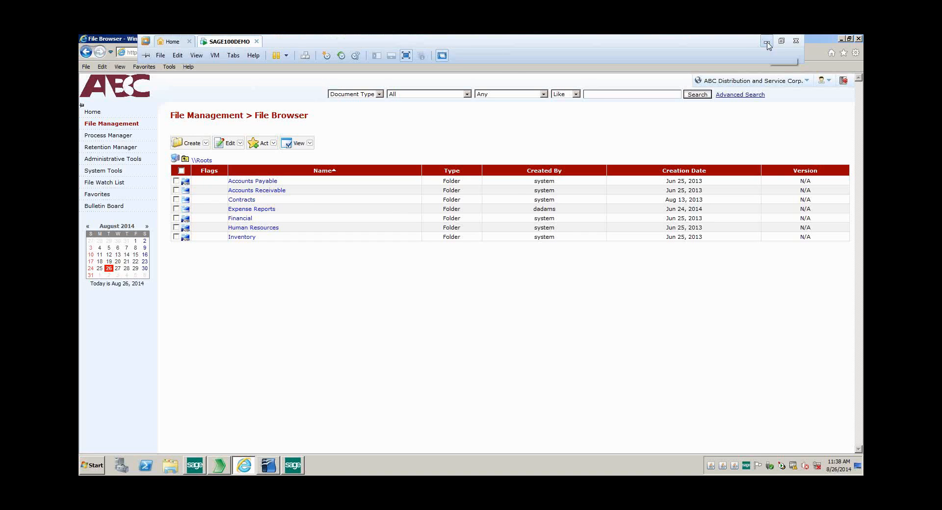
click(766, 43)
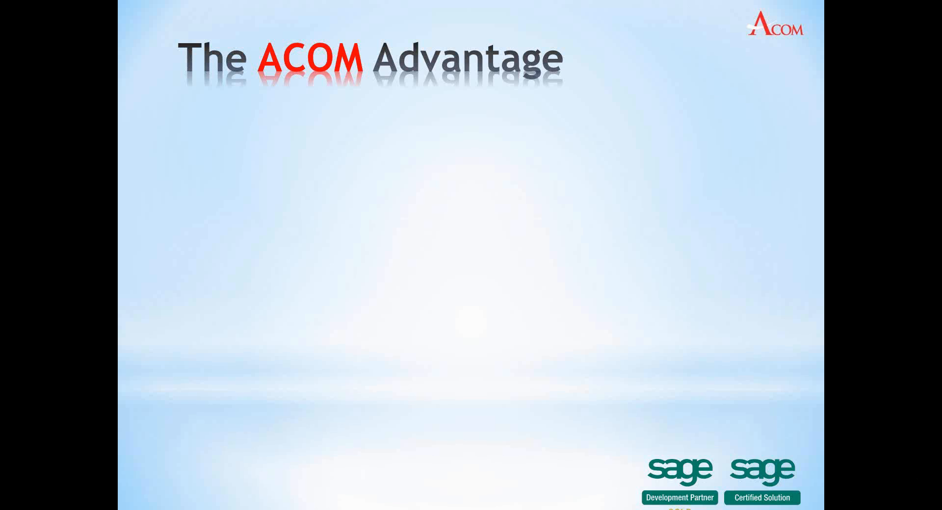
key(Right)
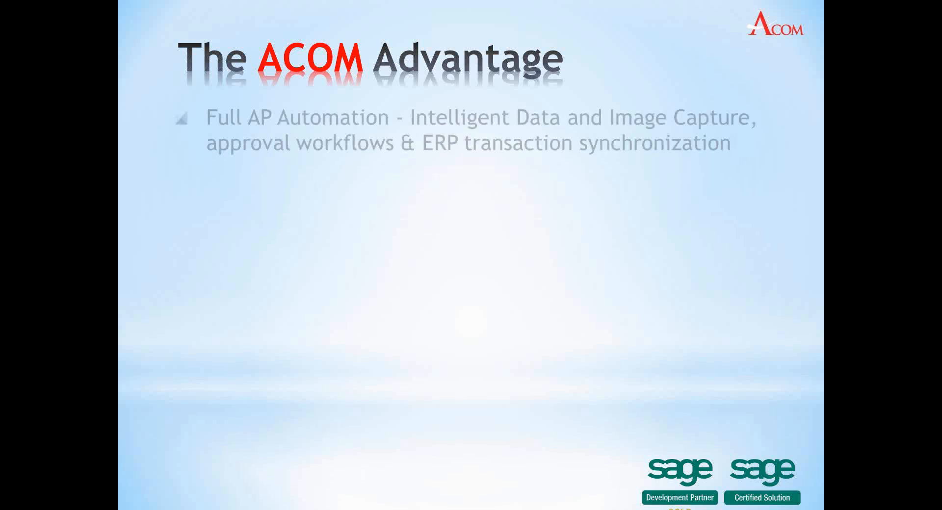